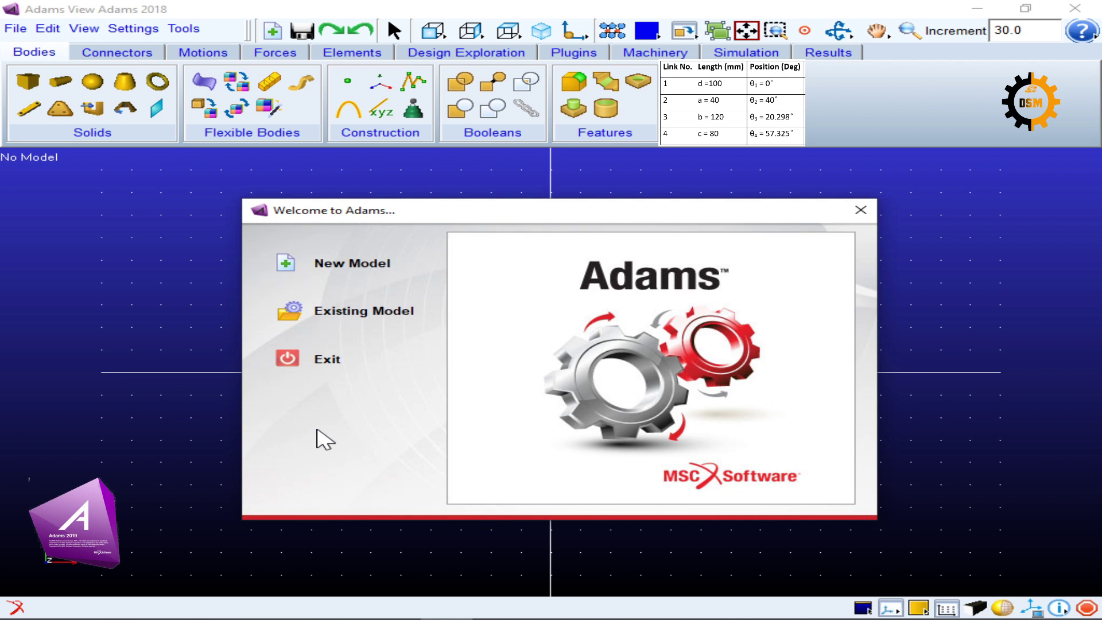
# Create a new model named Four_bar_mechanism with no gravity.
pyautogui.click(285, 263)
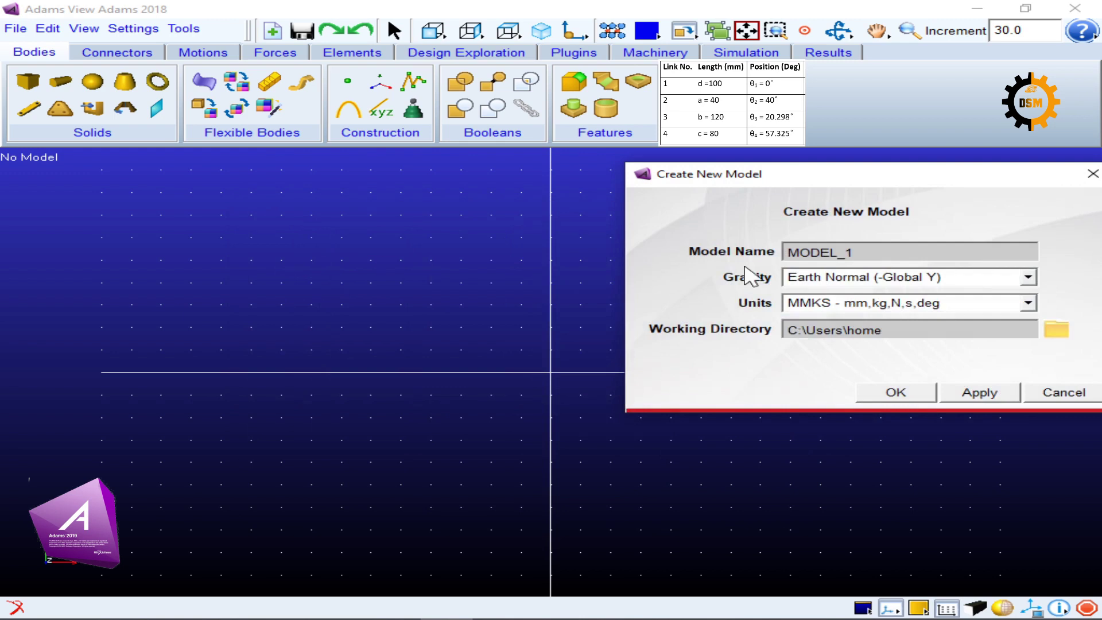
pyautogui.moveTo(855, 252); pyautogui.dragTo(788, 253)
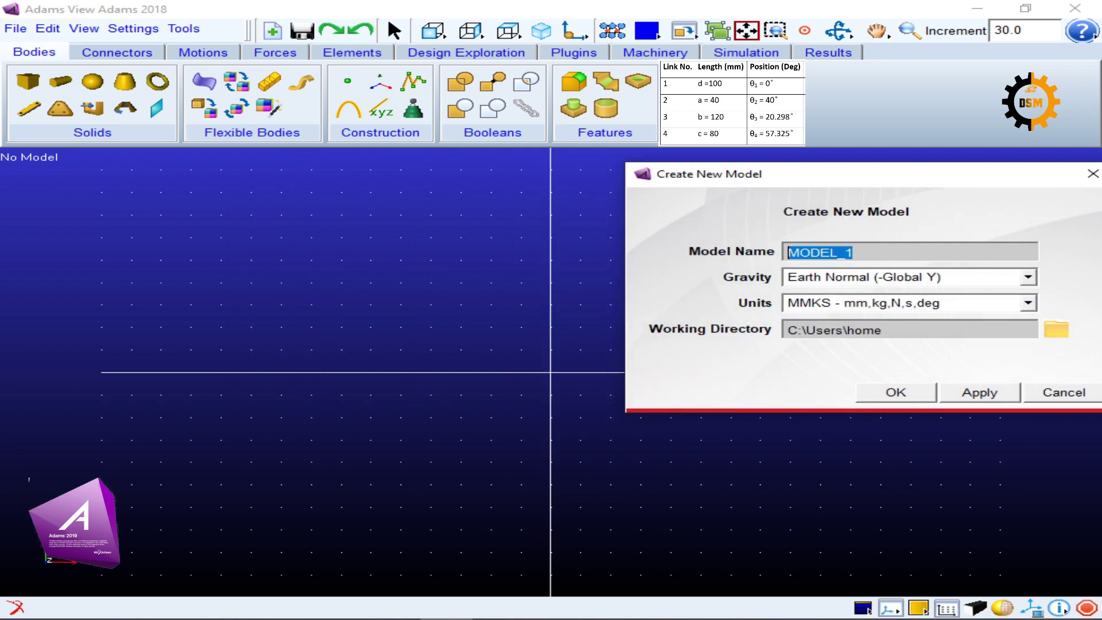
pyautogui.write('Four')
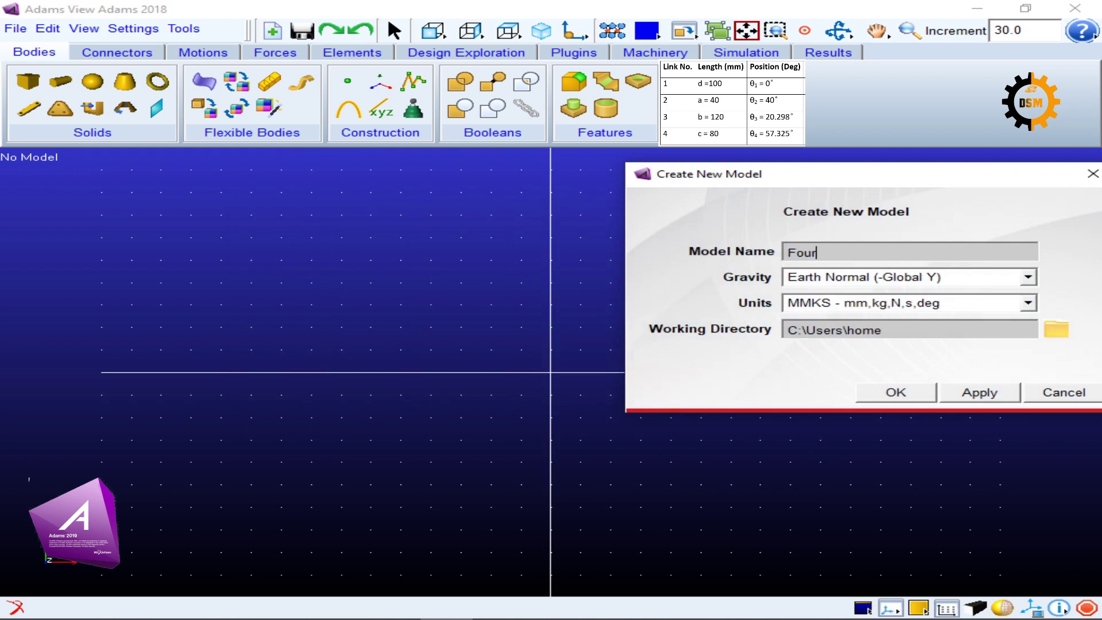
pyautogui.write('_bar_mechanism')
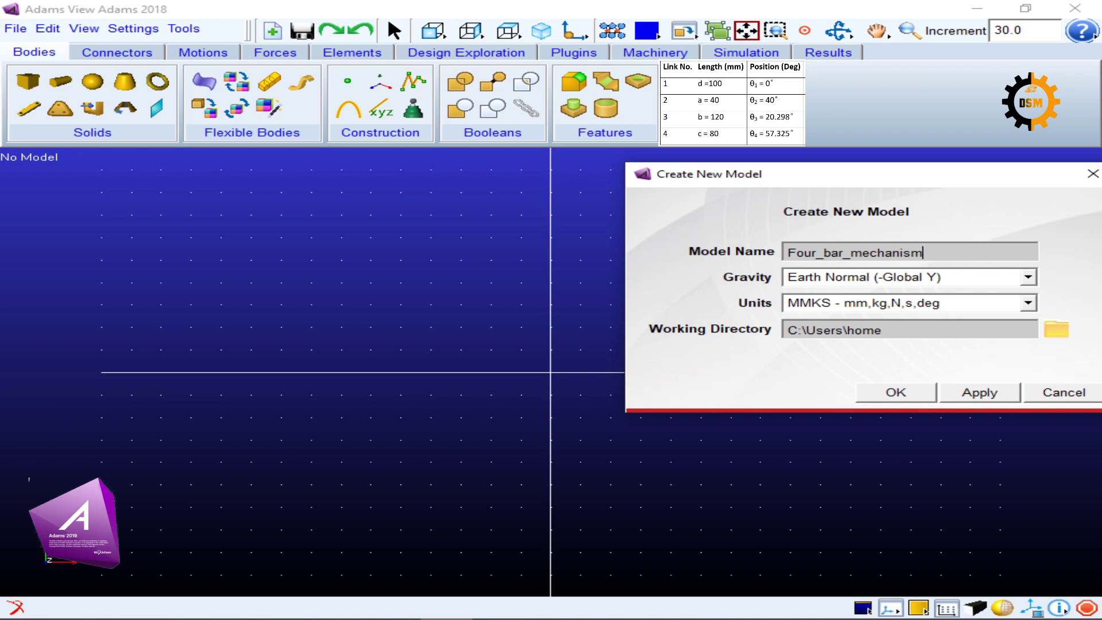
pyautogui.click(929, 280)
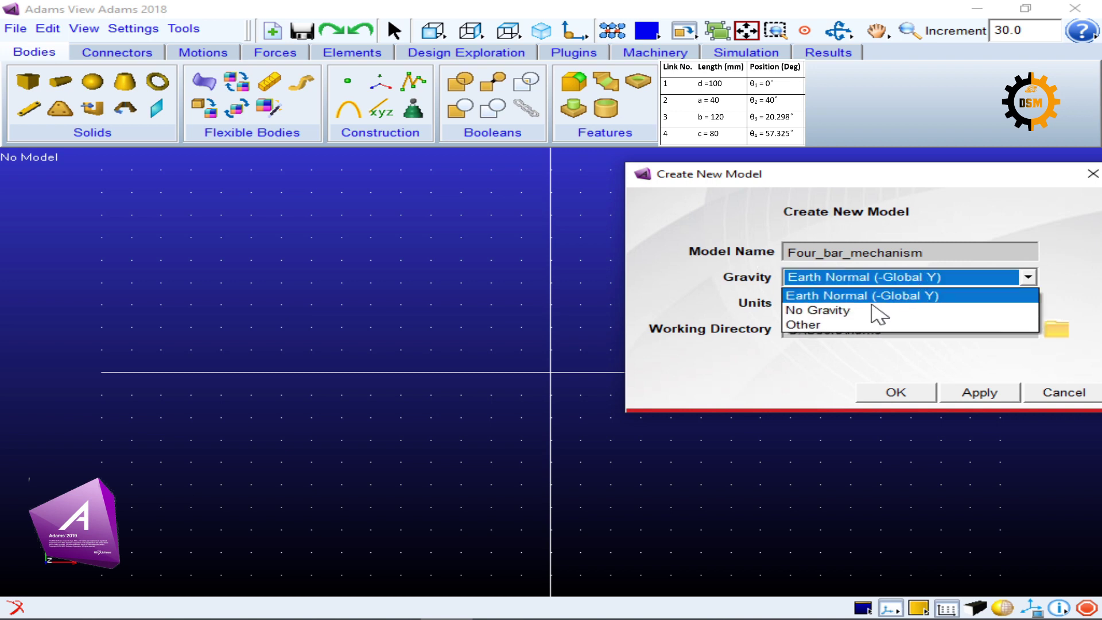
pyautogui.click(816, 310)
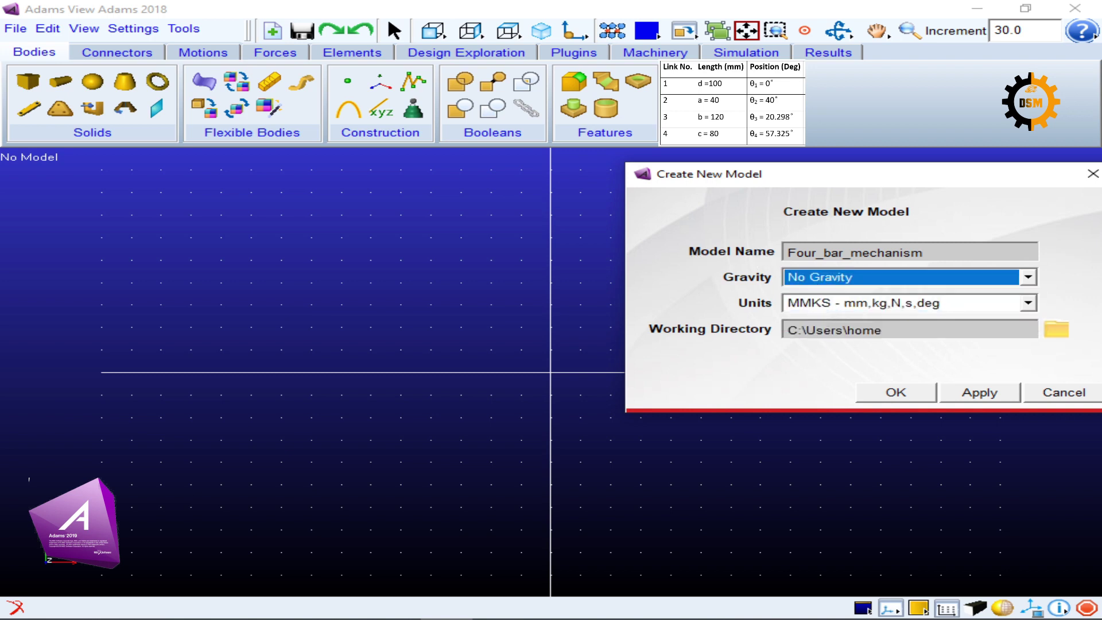
pyautogui.click(909, 395)
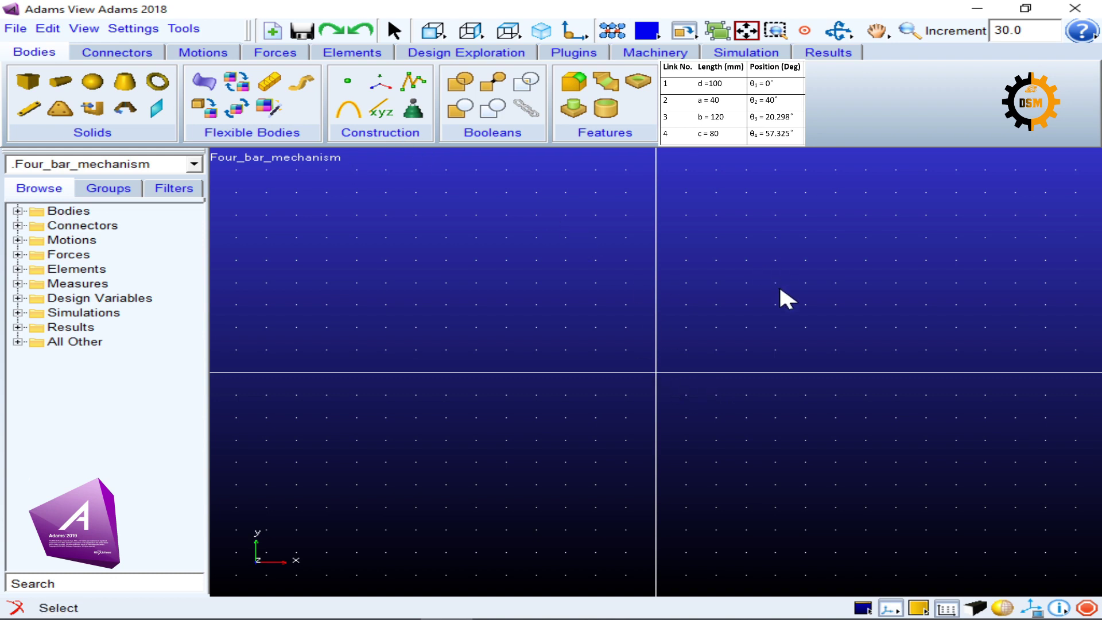
# Start a new link part with fixed width and depth, and set its width to 8 mm.
pyautogui.click(25, 113)
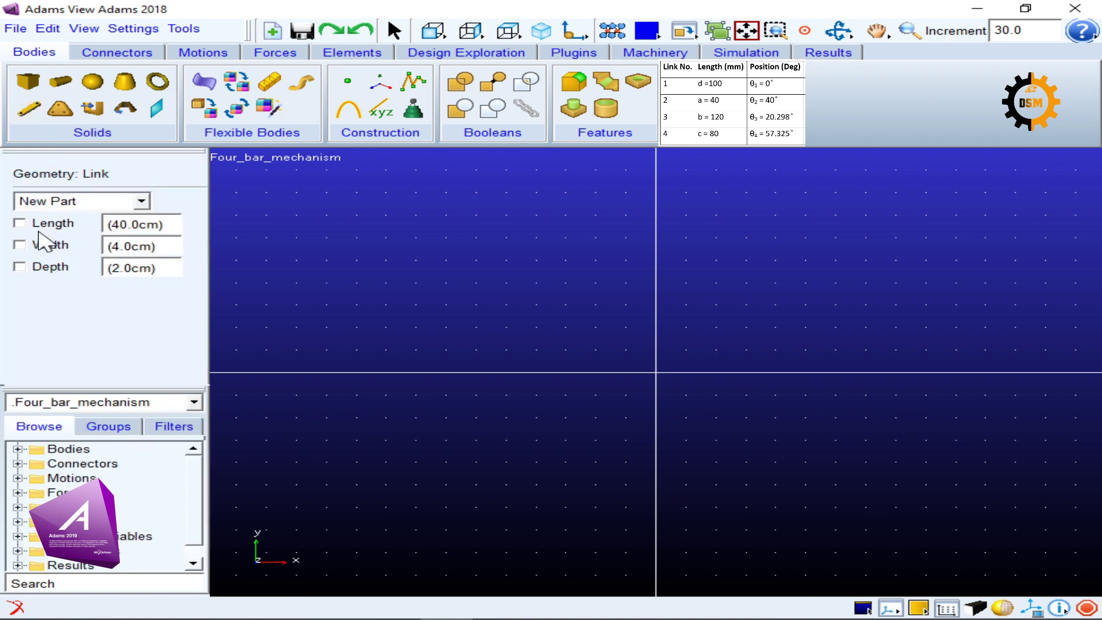
pyautogui.click(20, 245)
pyautogui.click(20, 267)
pyautogui.press('BackSpace')
pyautogui.write('m')
pyautogui.press('Return')
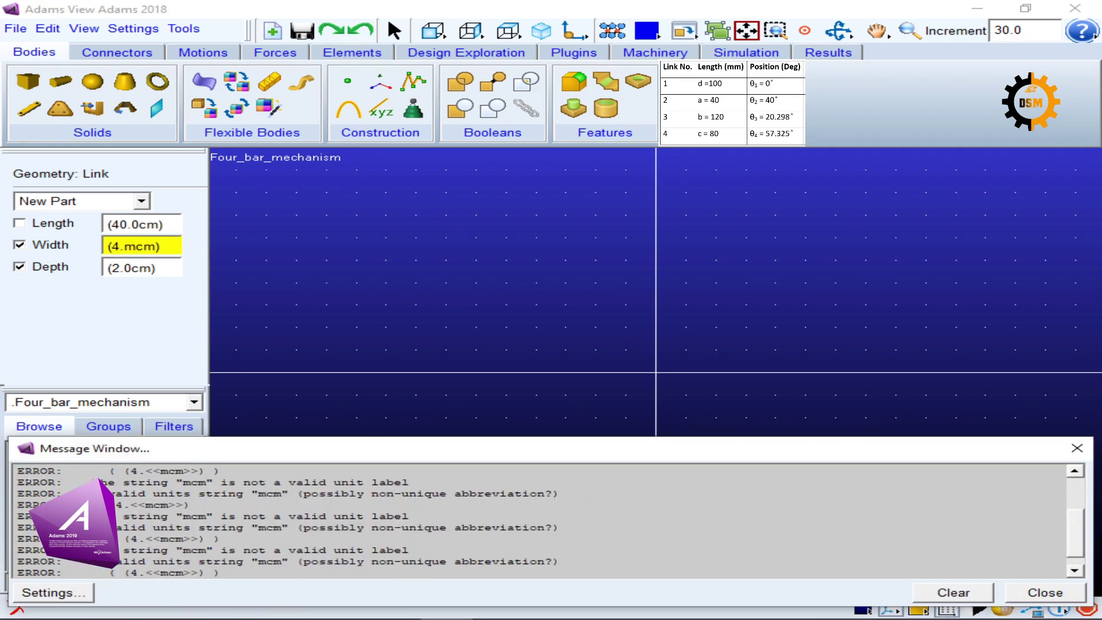
pyautogui.moveTo(379, 450); pyautogui.dragTo(350, 360)
pyautogui.click(930, 505)
pyautogui.click(136, 246)
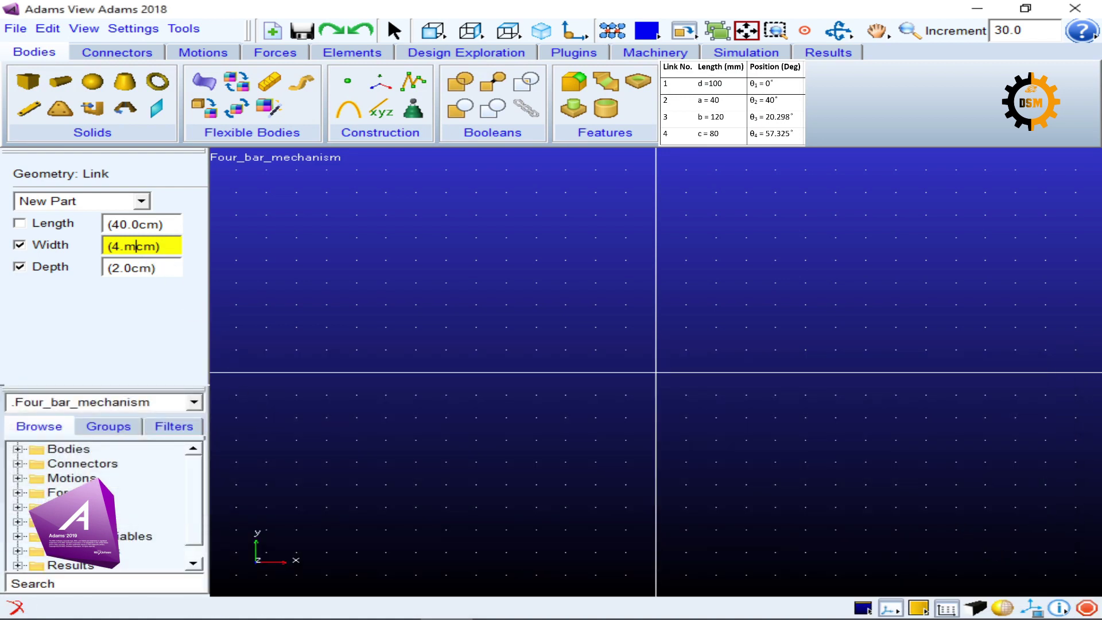
pyautogui.press('Delete')
pyautogui.press('Return')
pyautogui.click(112, 246)
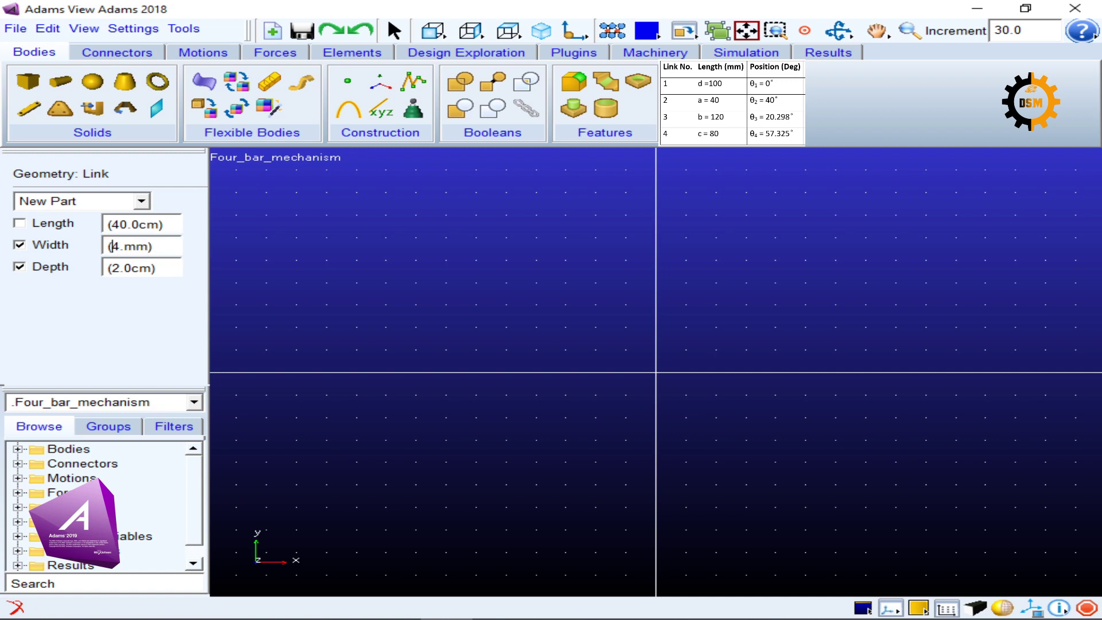
pyautogui.press('Delete')
pyautogui.write('8')
# Set the link's depth to 4.0 mm.
pyautogui.click(112, 268)
pyautogui.press('Delete')
pyautogui.write('4')
pyautogui.press('Delete')
pyautogui.write('m')
# Fix the link's length at 100 mm and place it from the grid origin horizontally along the positive X axis.
pyautogui.click(19, 223)
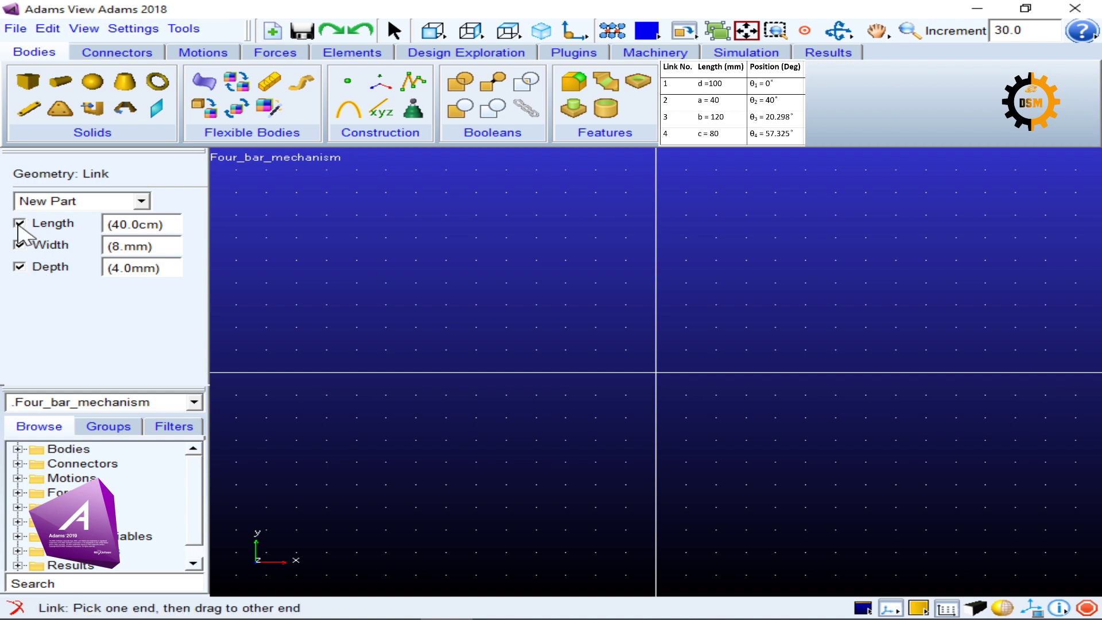
pyautogui.moveTo(112, 224); pyautogui.dragTo(128, 224)
pyautogui.write('10')
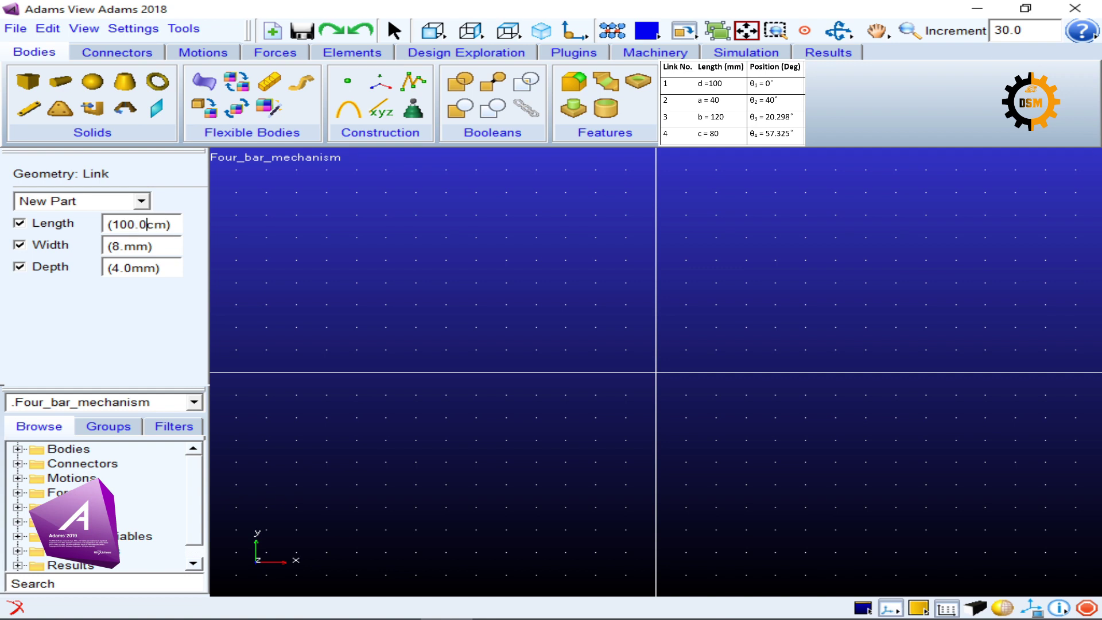
pyautogui.press('Delete')
pyautogui.write('m')
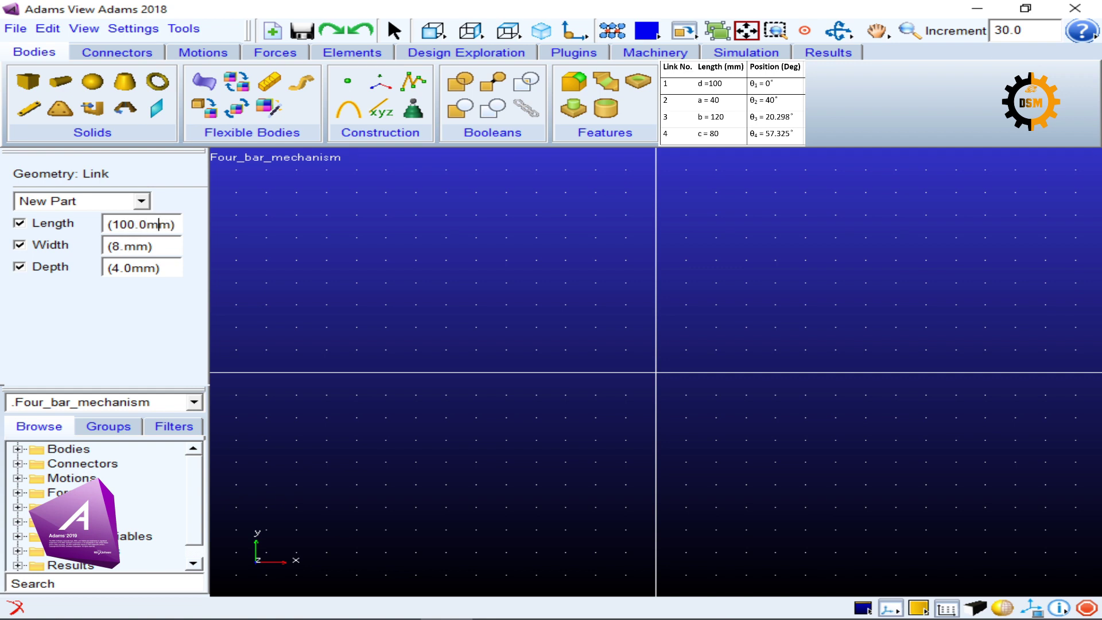
pyautogui.click(656, 372)
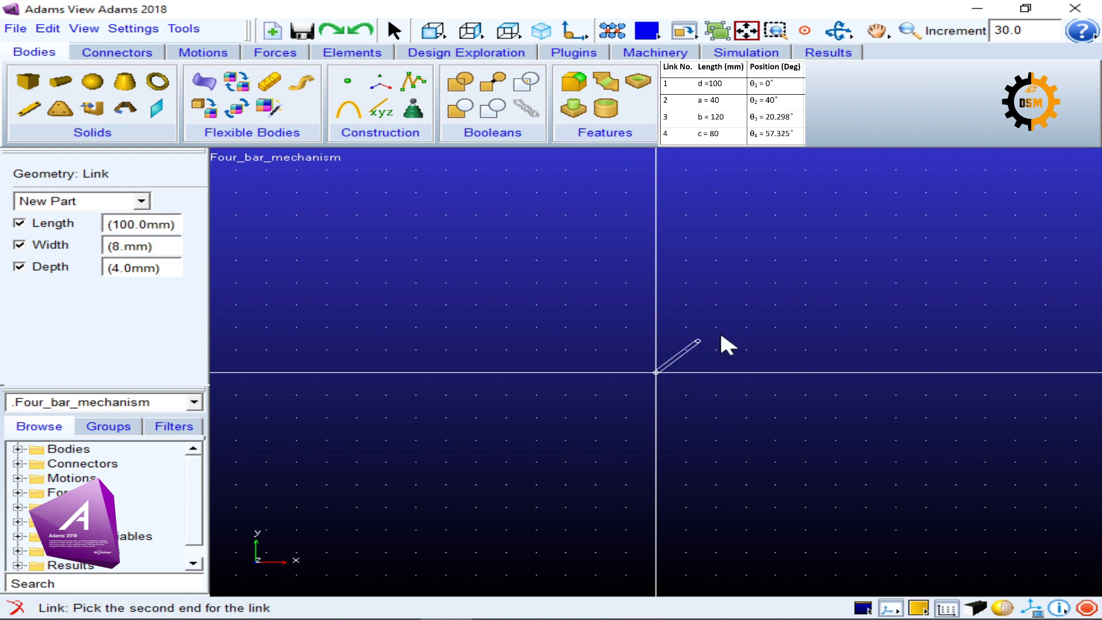
pyautogui.click(723, 376)
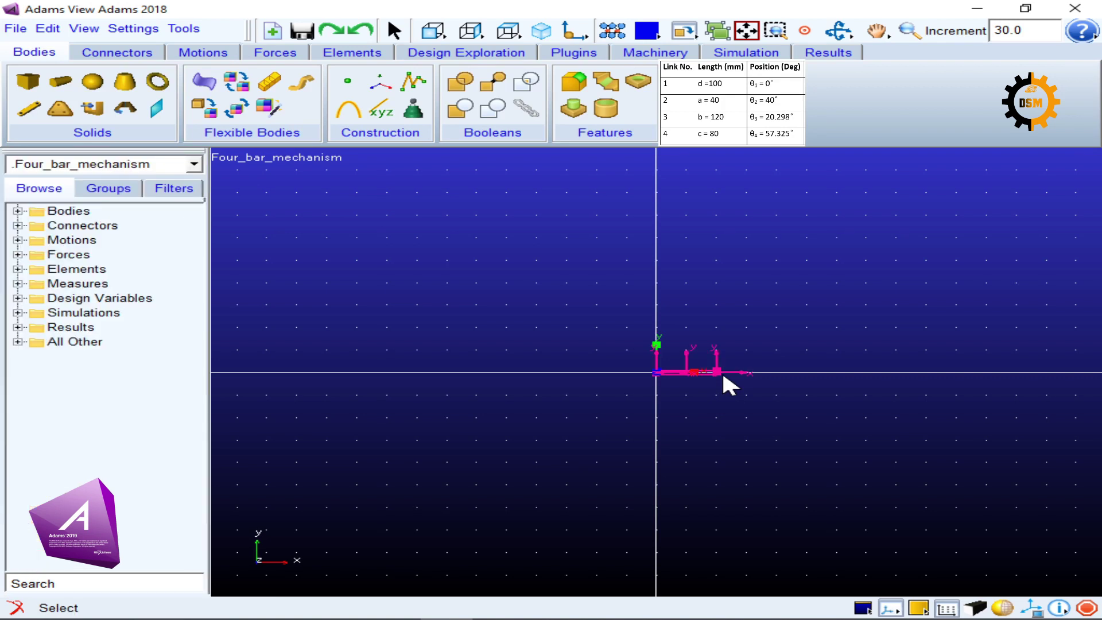
# Set the working grid size to 75 mm by 50 mm with 5 mm spacing in both X and Y.
pyautogui.press('f')
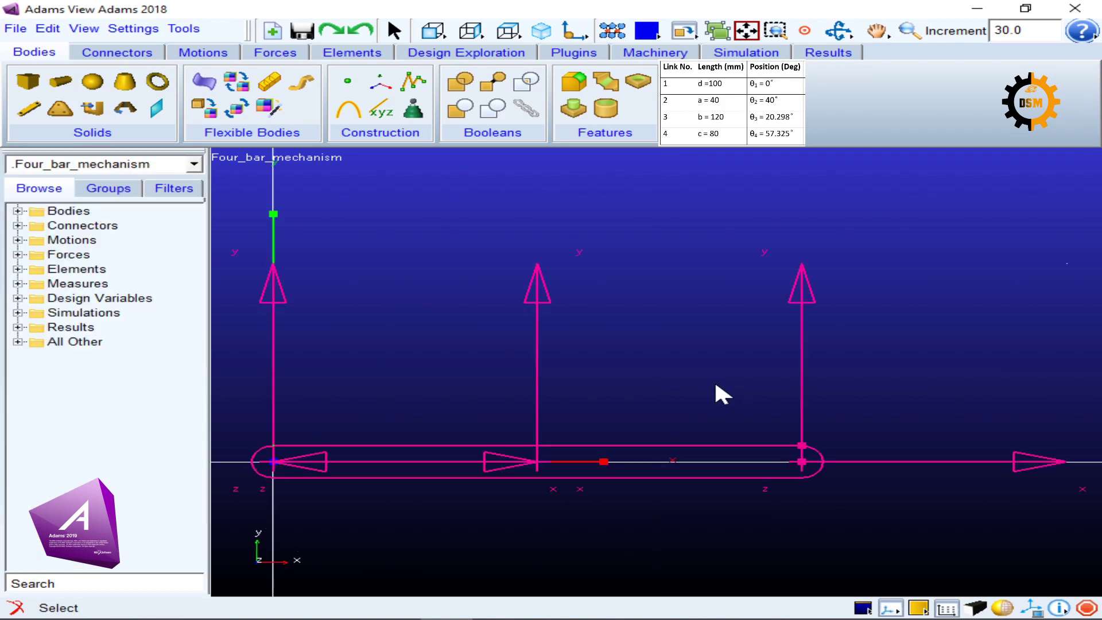
pyautogui.press('z')
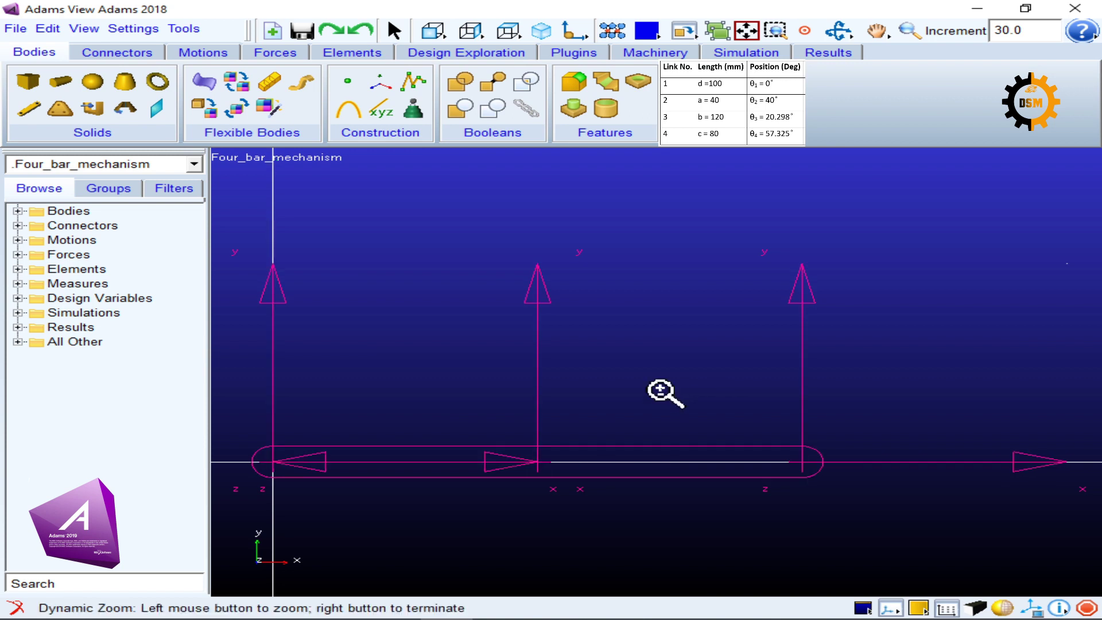
pyautogui.moveTo(659, 391); pyautogui.dragTo(655, 438)
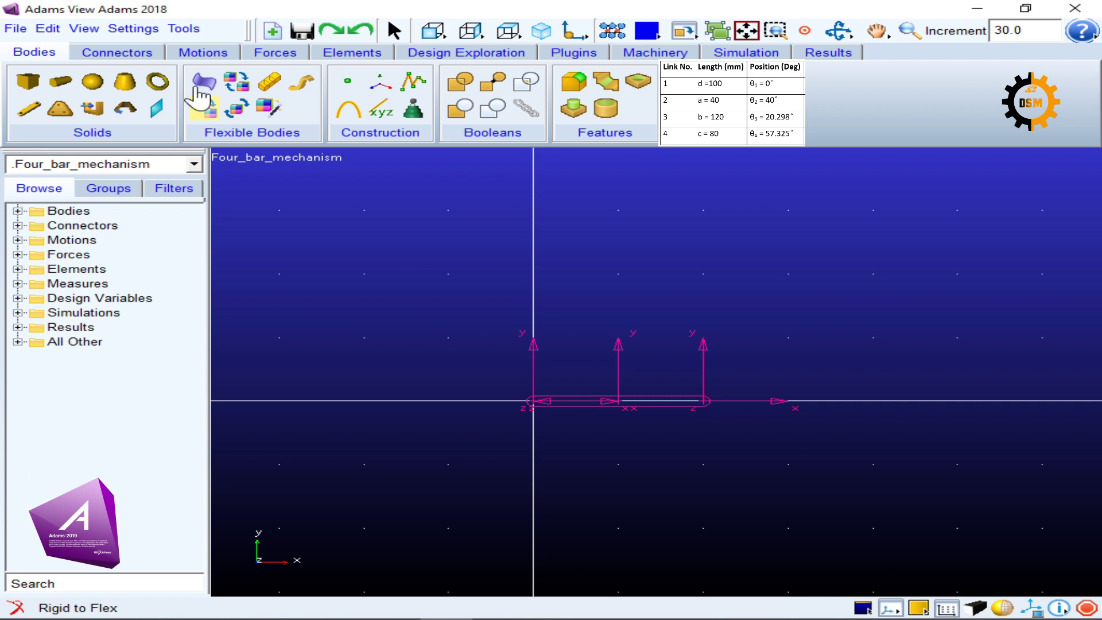
pyautogui.click(138, 29)
pyautogui.click(154, 68)
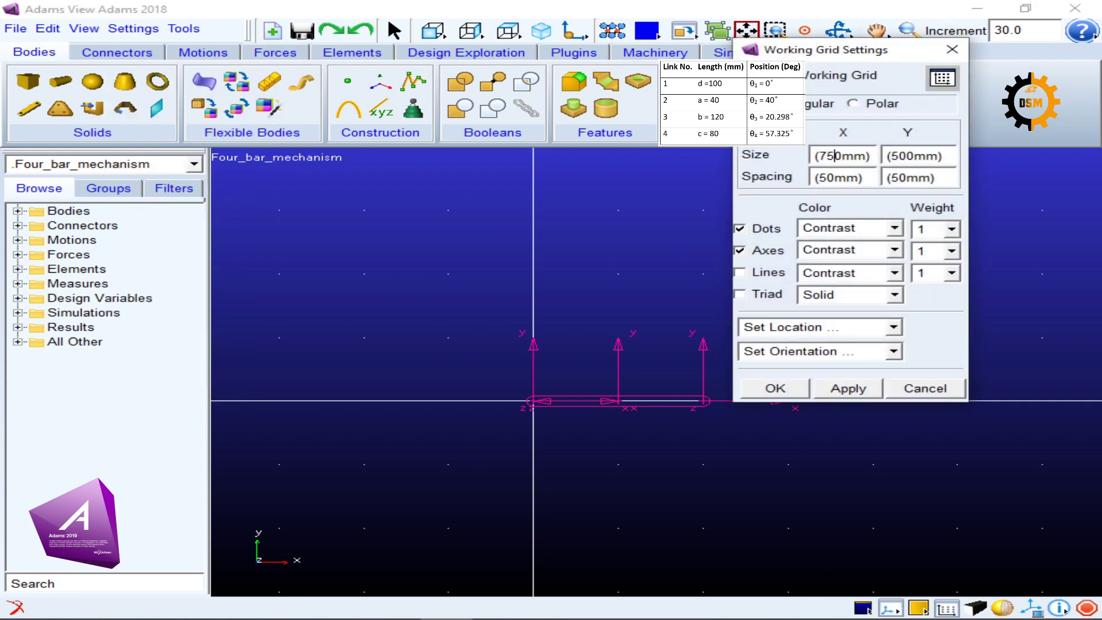
pyautogui.press('BackSpace')
pyautogui.press('BackSpace')
pyautogui.click(827, 178)
pyautogui.press('Delete')
pyautogui.click(899, 178)
pyautogui.press('Delete')
pyautogui.click(776, 390)
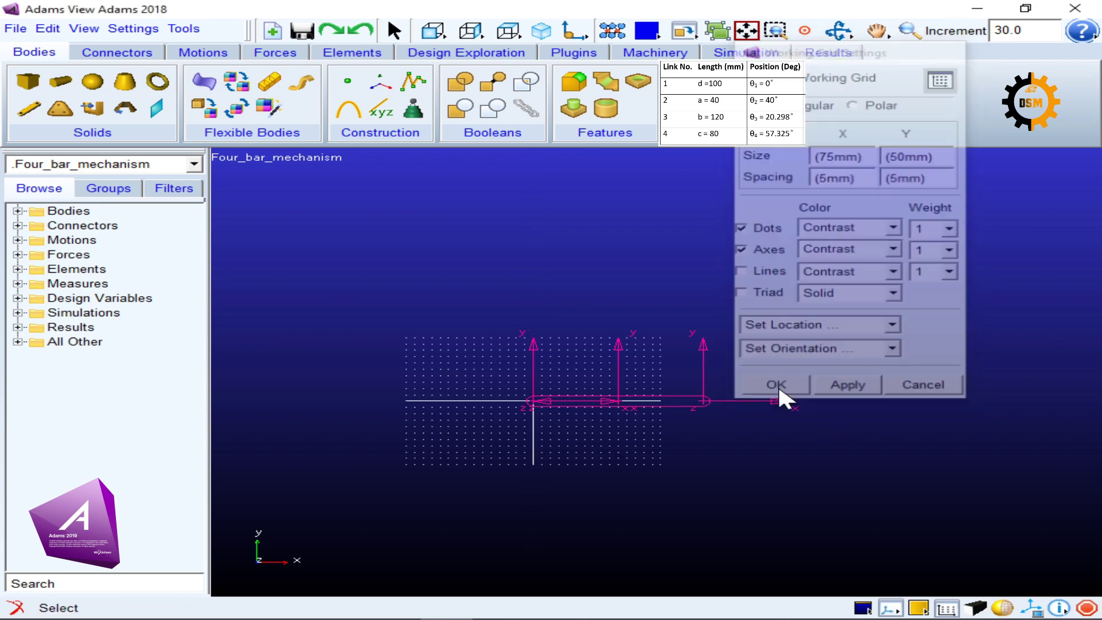
# Set the default size of all model icons to 5.
pyautogui.press('z')
pyautogui.moveTo(643, 467); pyautogui.dragTo(743, 376)
pyautogui.press('t')
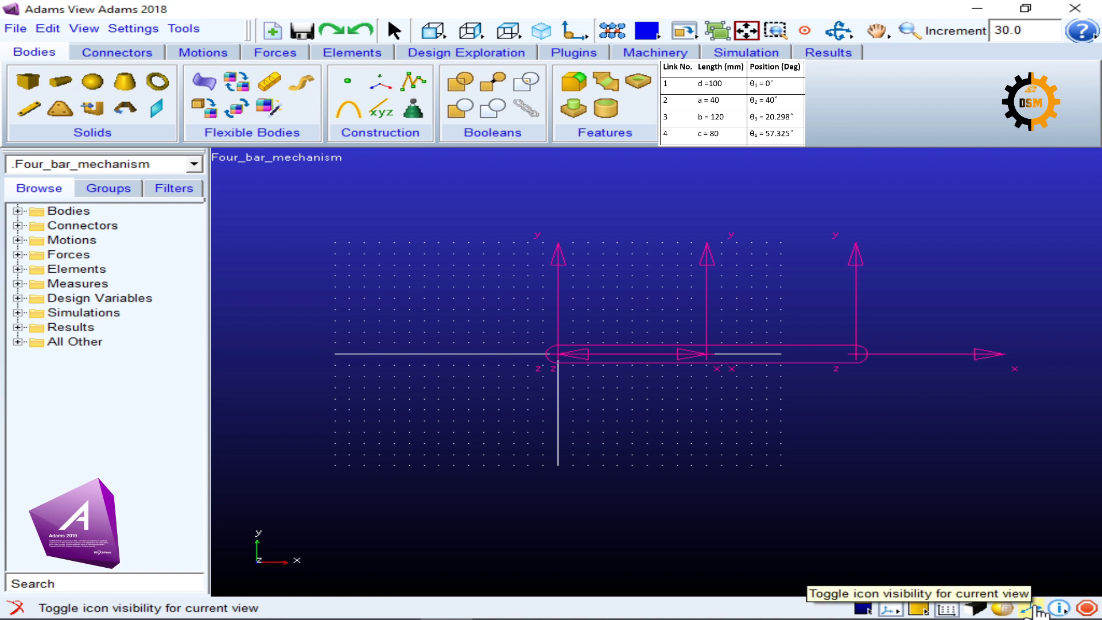
pyautogui.click(1037, 607)
pyautogui.click(1037, 607)
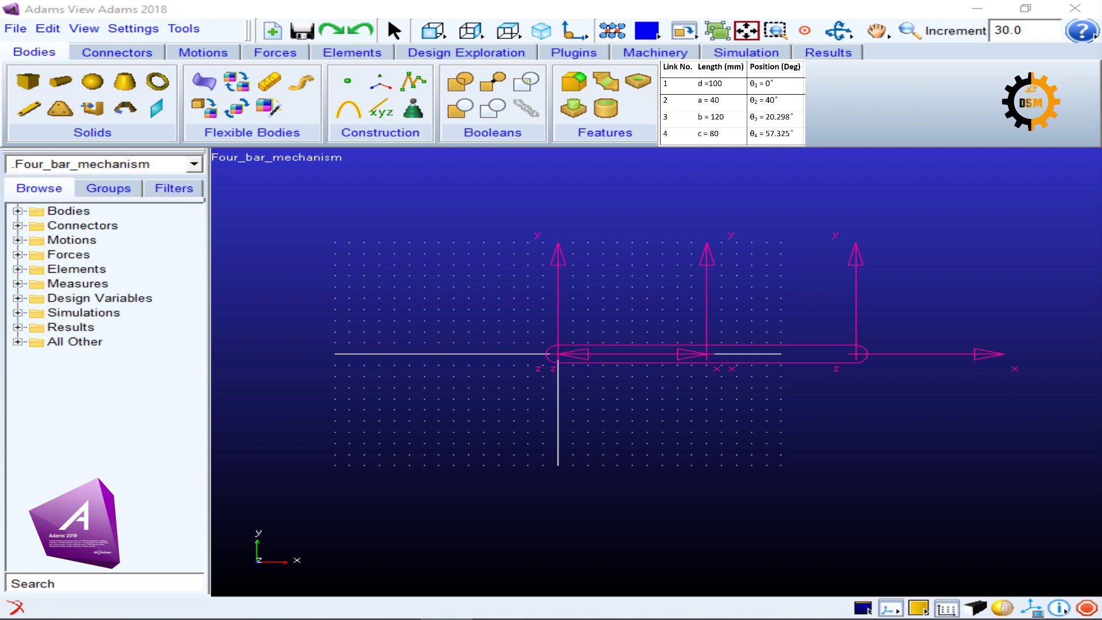
pyautogui.moveTo(1101, 132); pyautogui.dragTo(892, 68)
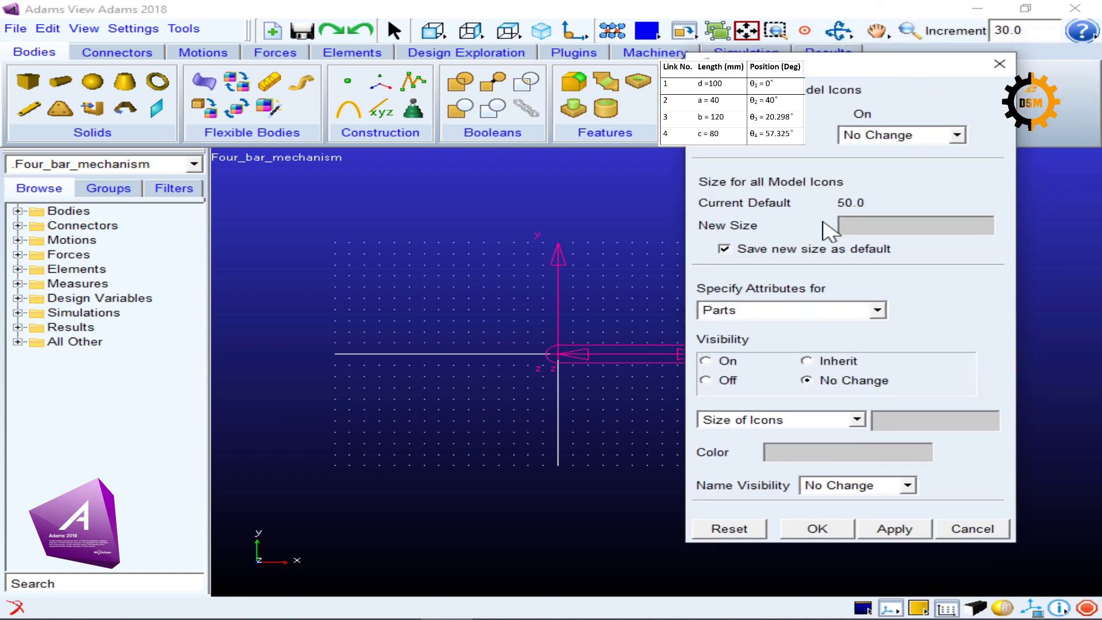
pyautogui.click(852, 219)
pyautogui.write('5')
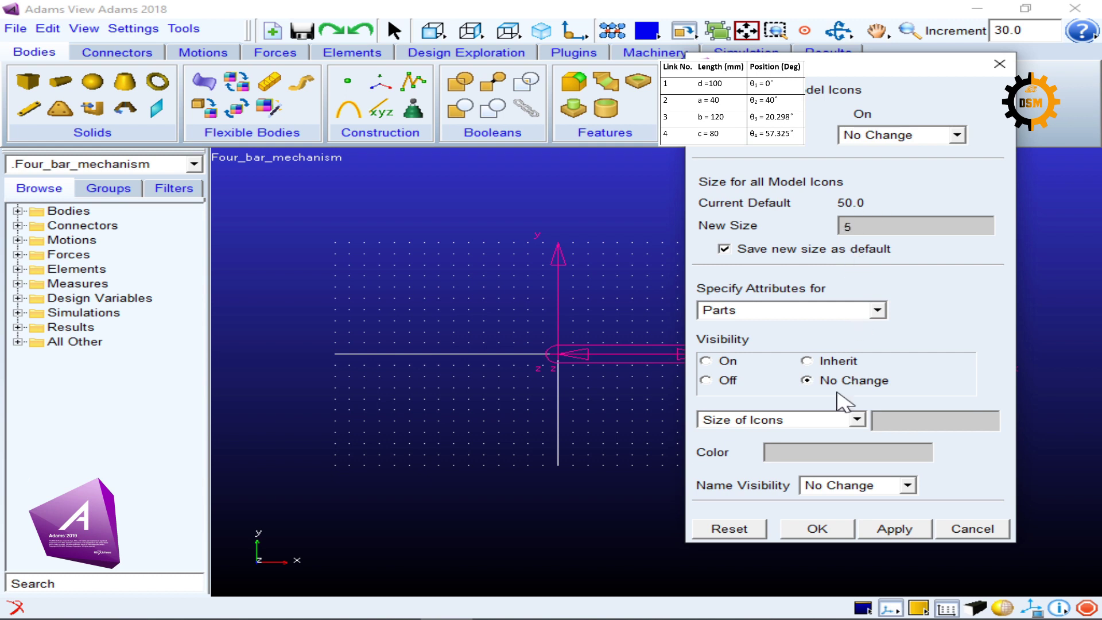
pyautogui.click(795, 528)
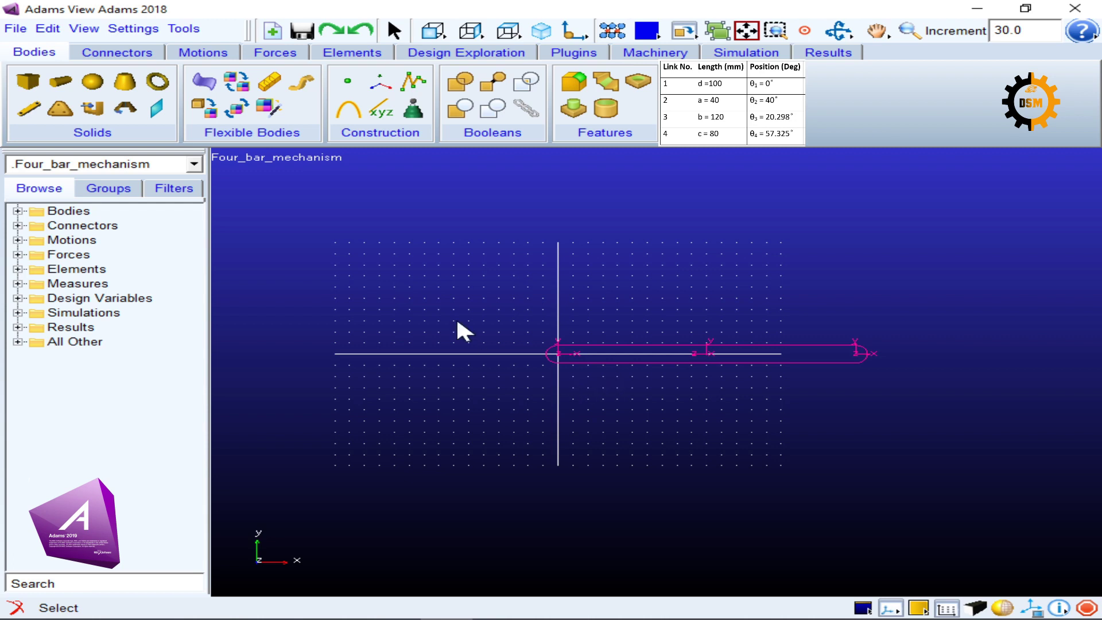
# Create a second link 40 mm long from the grid origin, pointing diagonally between the positive X and Y axes.
pyautogui.click(28, 108)
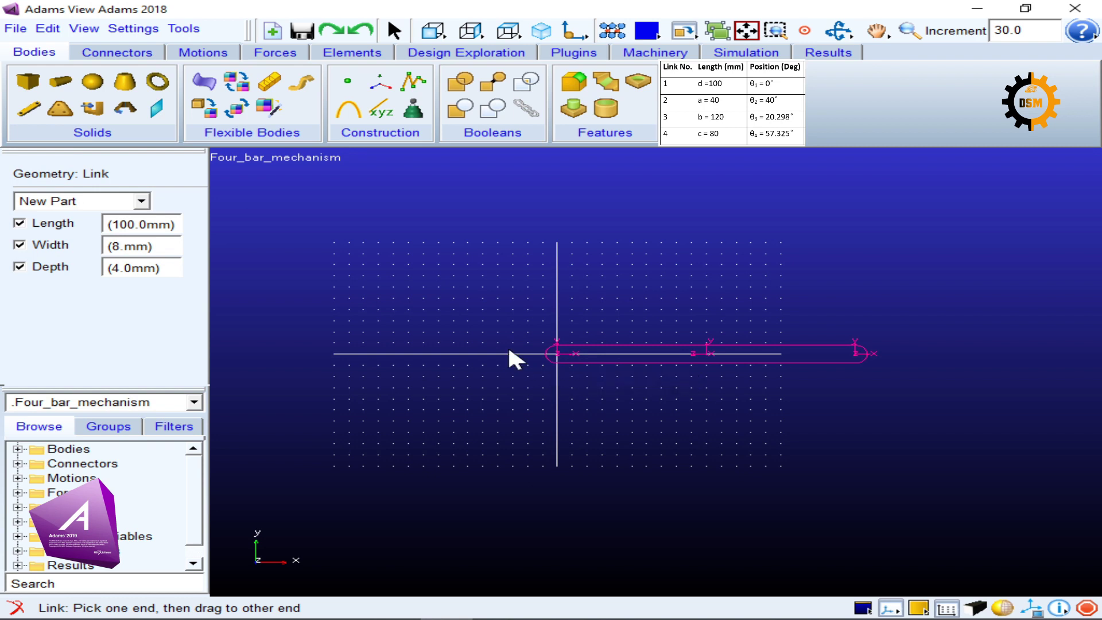
pyautogui.click(19, 266)
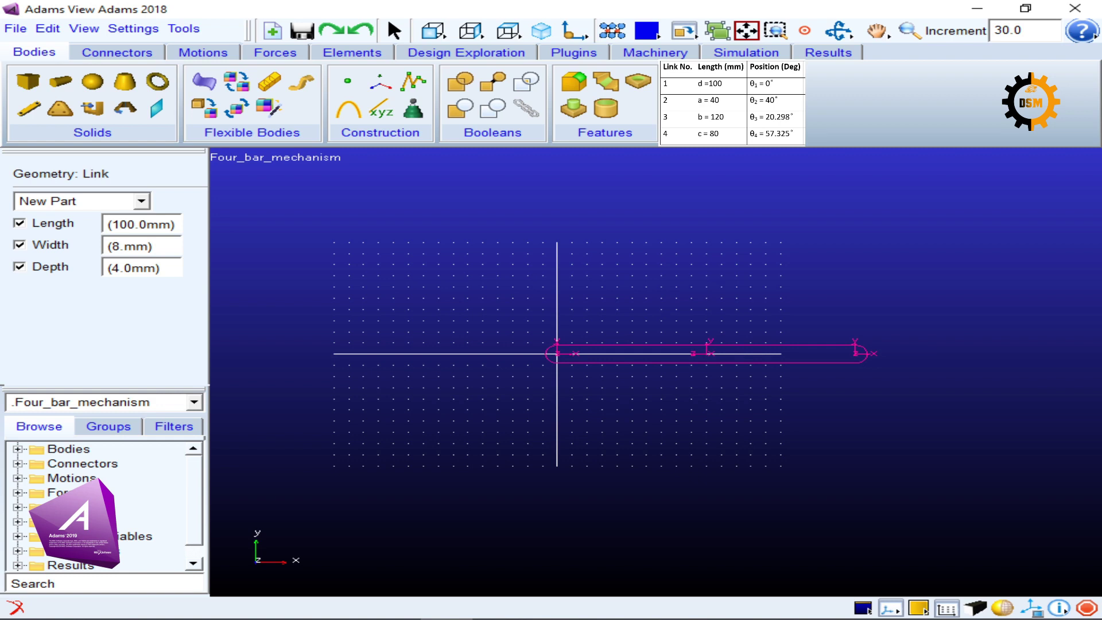
pyautogui.press('BackSpace')
pyautogui.press('BackSpace')
pyautogui.write('4')
pyautogui.click(557, 354)
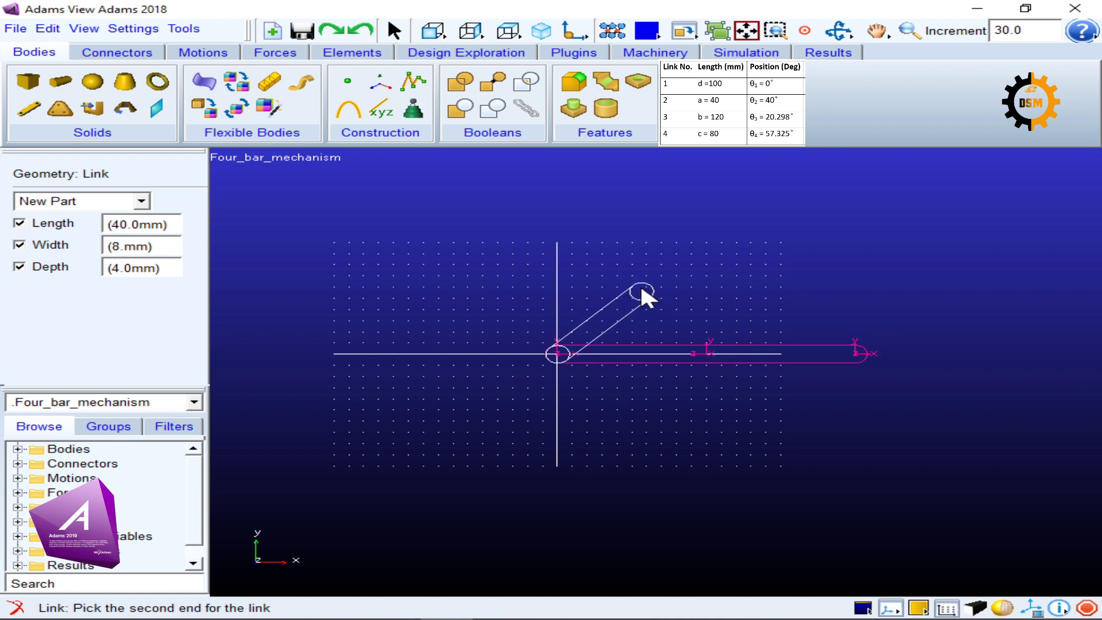
pyautogui.click(641, 289)
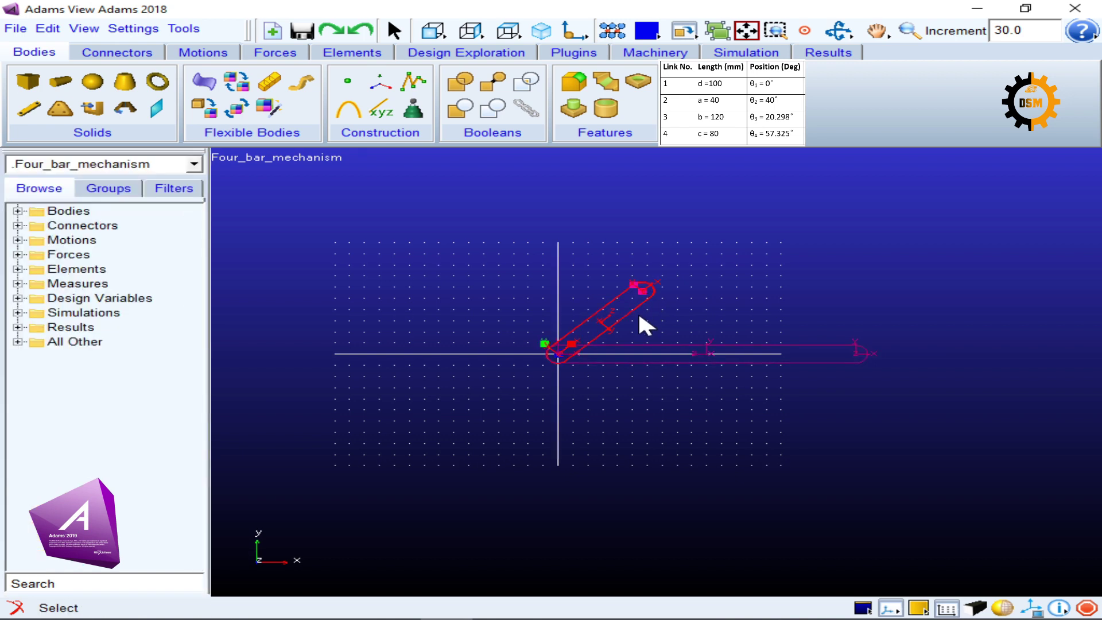
pyautogui.rightClick(596, 325)
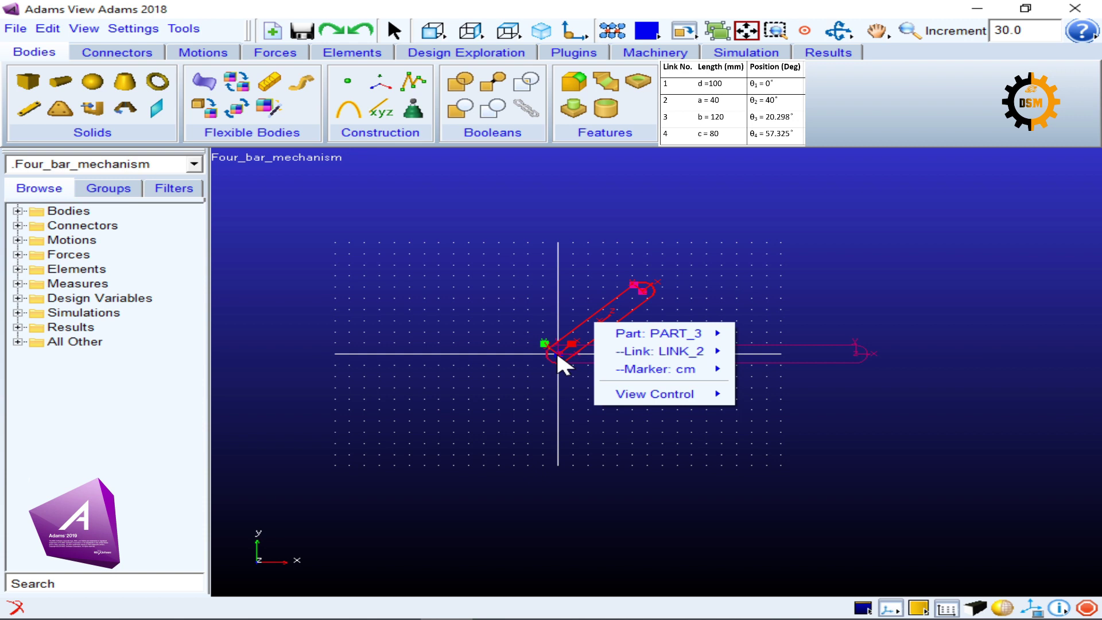
pyautogui.moveTo(603, 370)
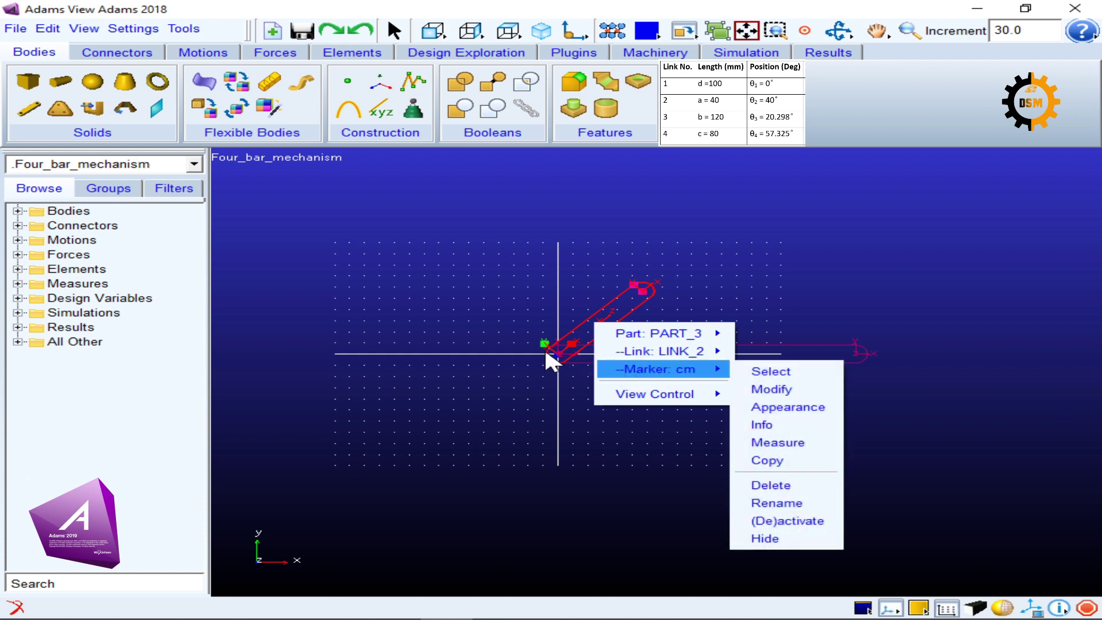
pyautogui.click(578, 335)
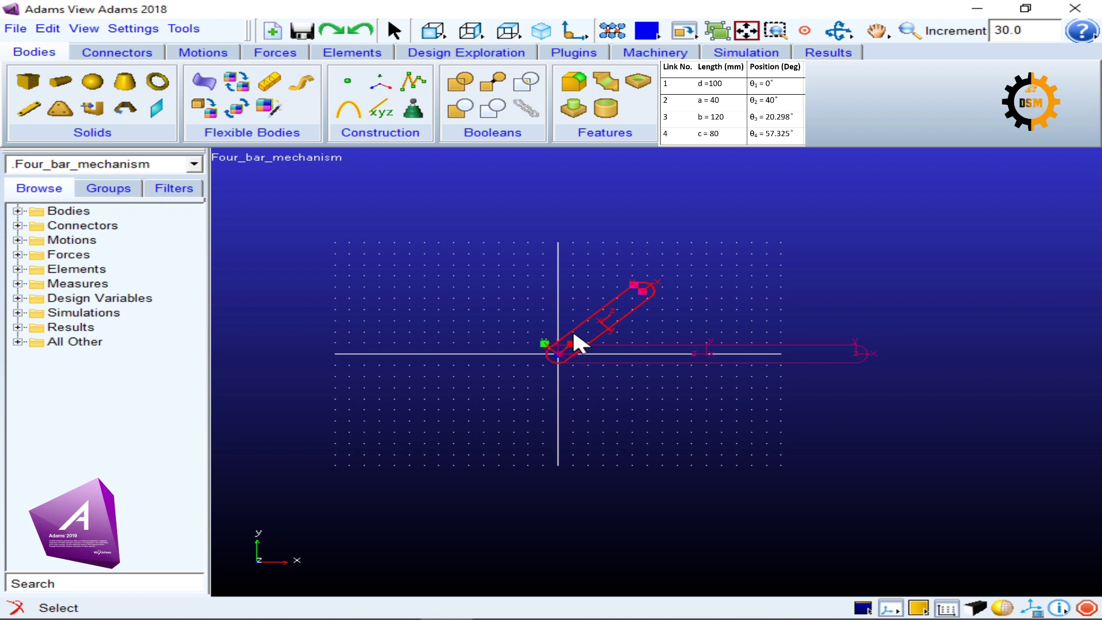
pyautogui.rightClick(566, 333)
pyautogui.moveTo(603, 373)
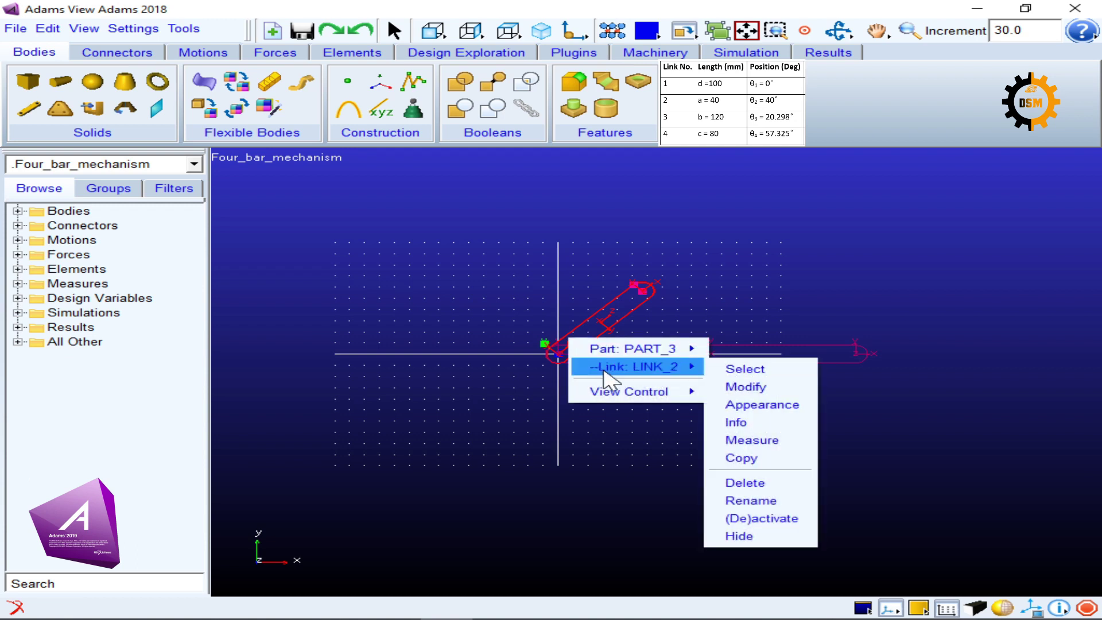
pyautogui.click(615, 305)
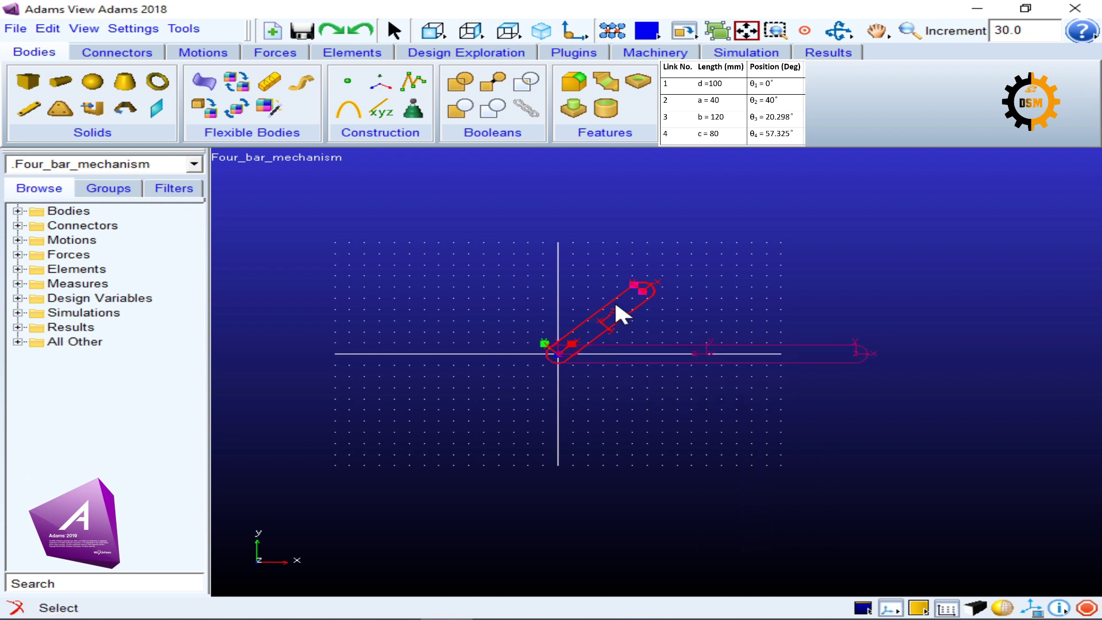
# Set the first orientation angle of MARKER_3, at the 40 mm link's grid-origin end, to 40 degrees.
pyautogui.rightClick(572, 348)
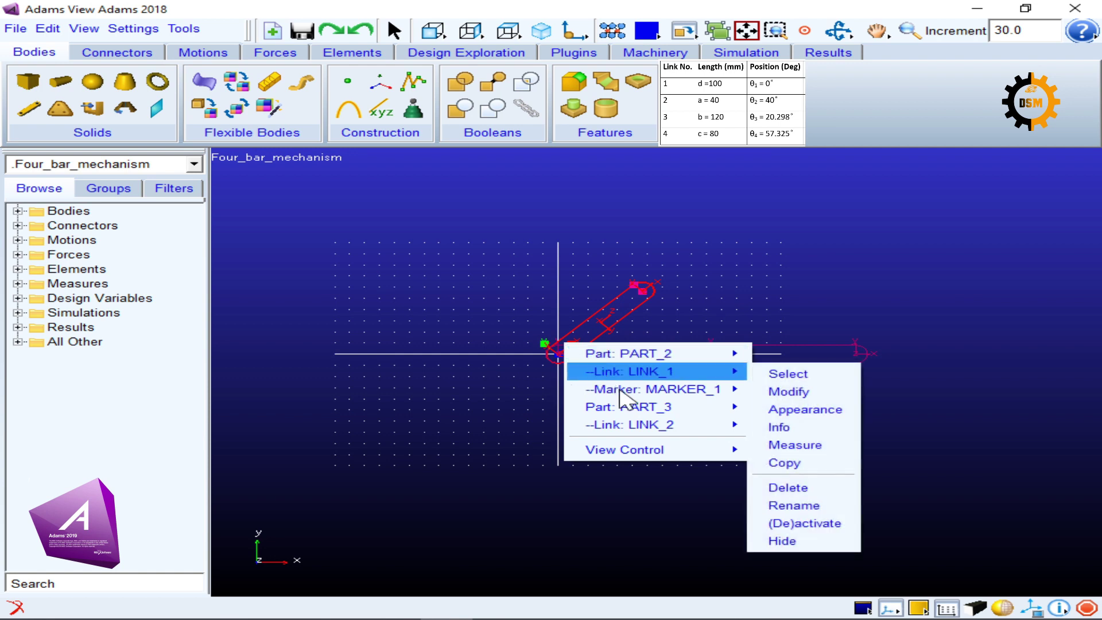
pyautogui.moveTo(643, 408)
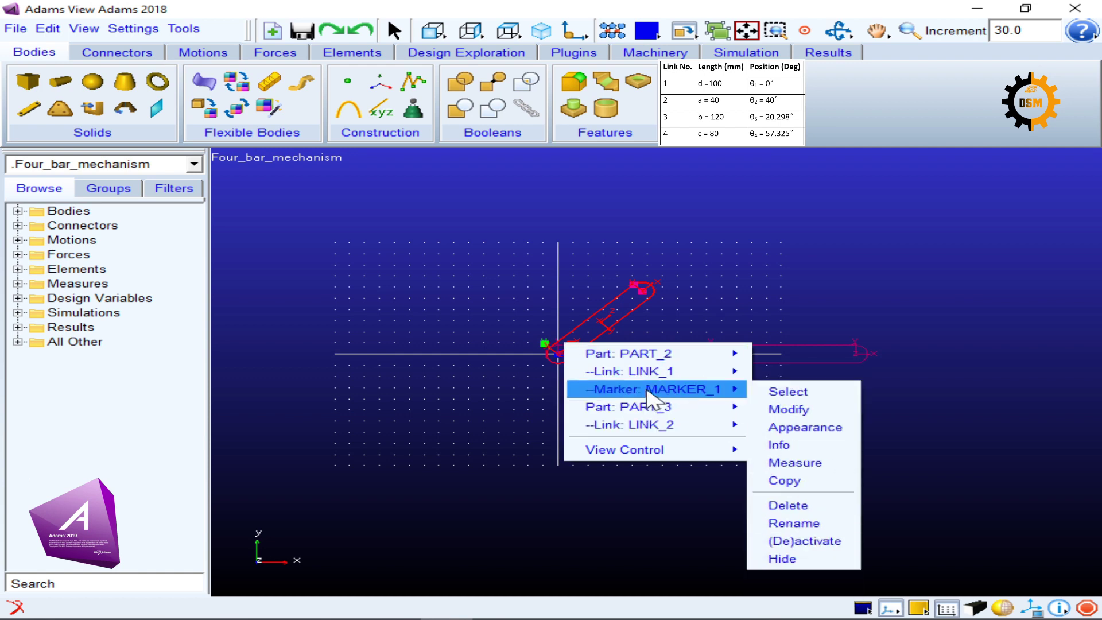
pyautogui.moveTo(635, 430)
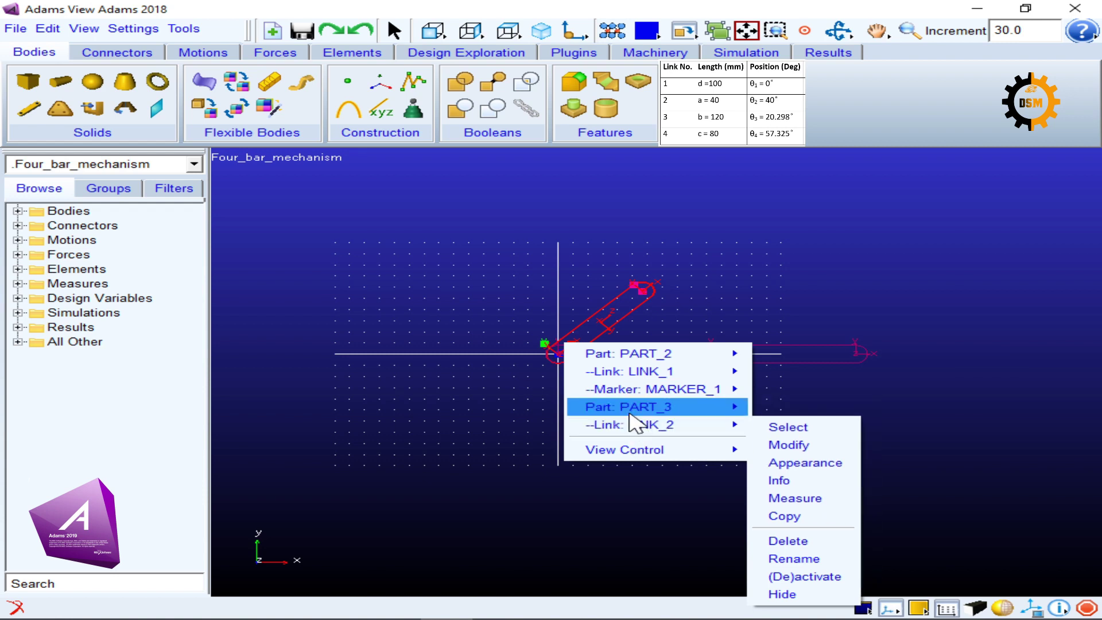
pyautogui.click(17, 212)
pyautogui.click(39, 225)
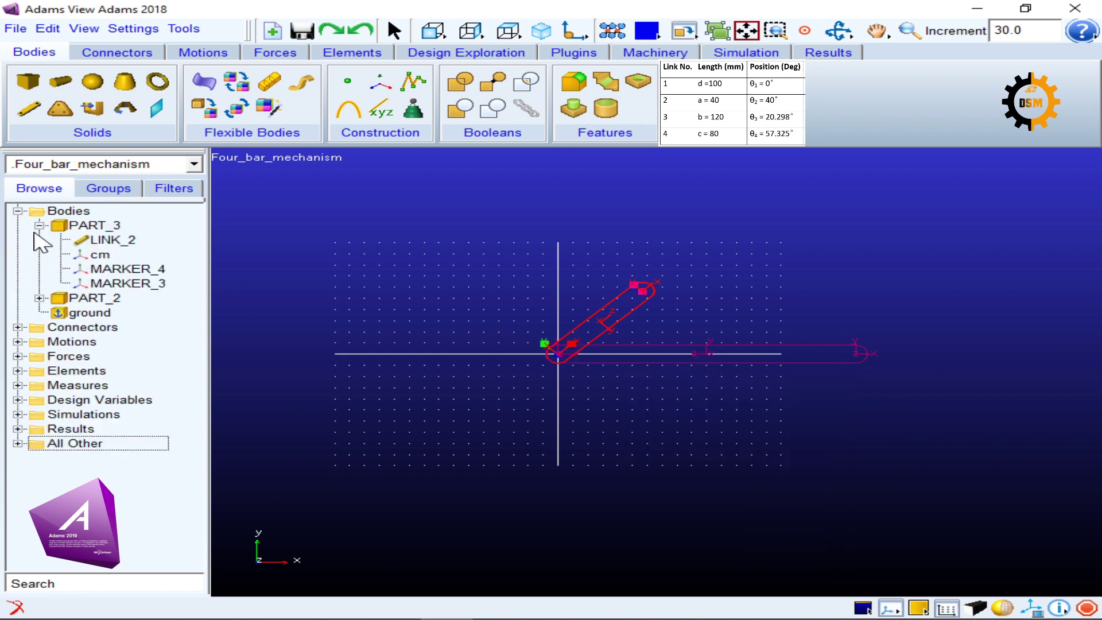
pyautogui.click(113, 270)
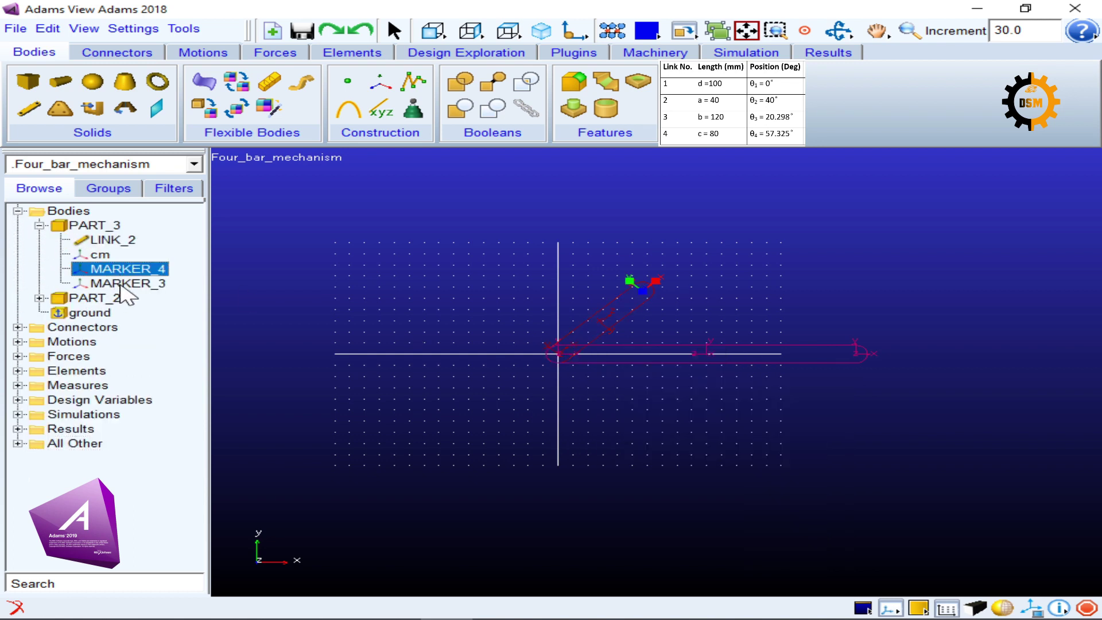
pyautogui.click(121, 283)
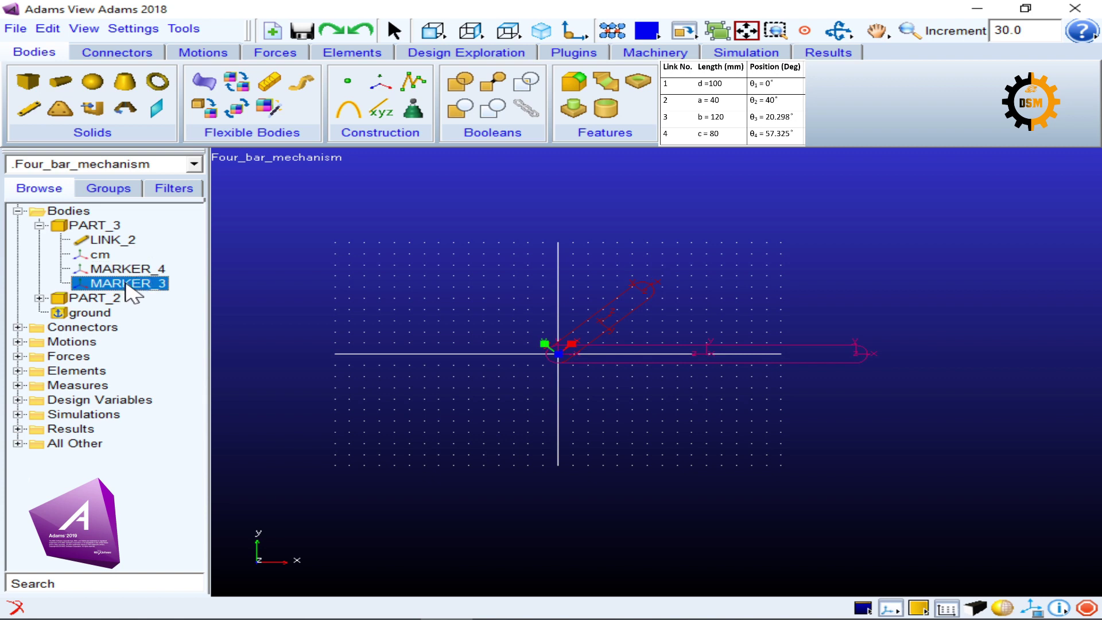
pyautogui.doubleClick(126, 284)
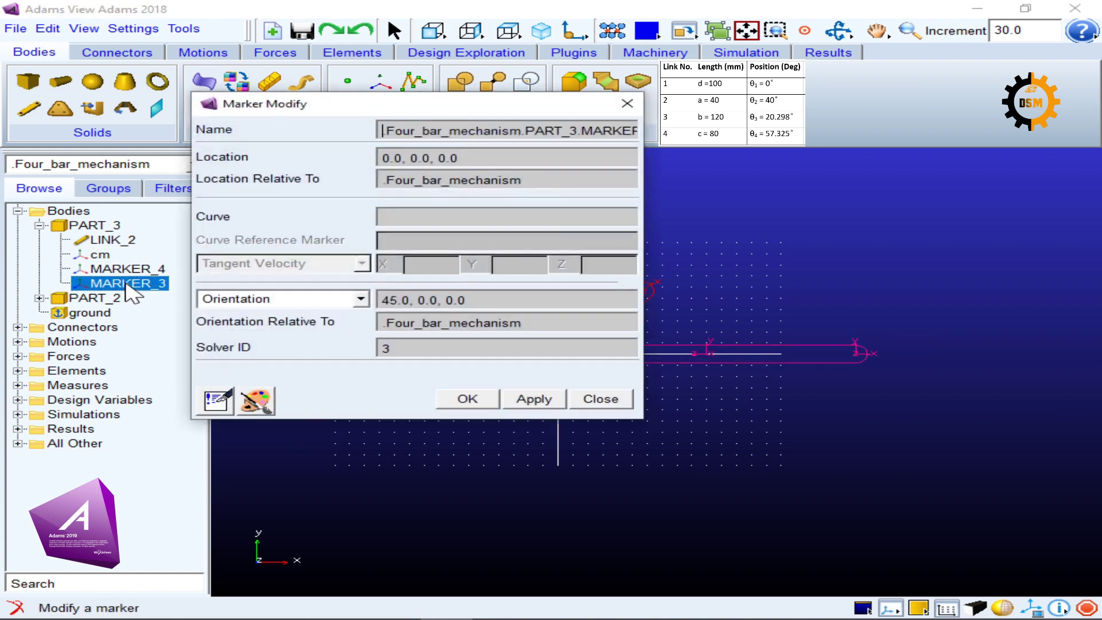
pyautogui.moveTo(454, 112)
pyautogui.mouseDown()
pyautogui.moveTo(798, 63)
pyautogui.moveTo(860, 120)
pyautogui.mouseUp()
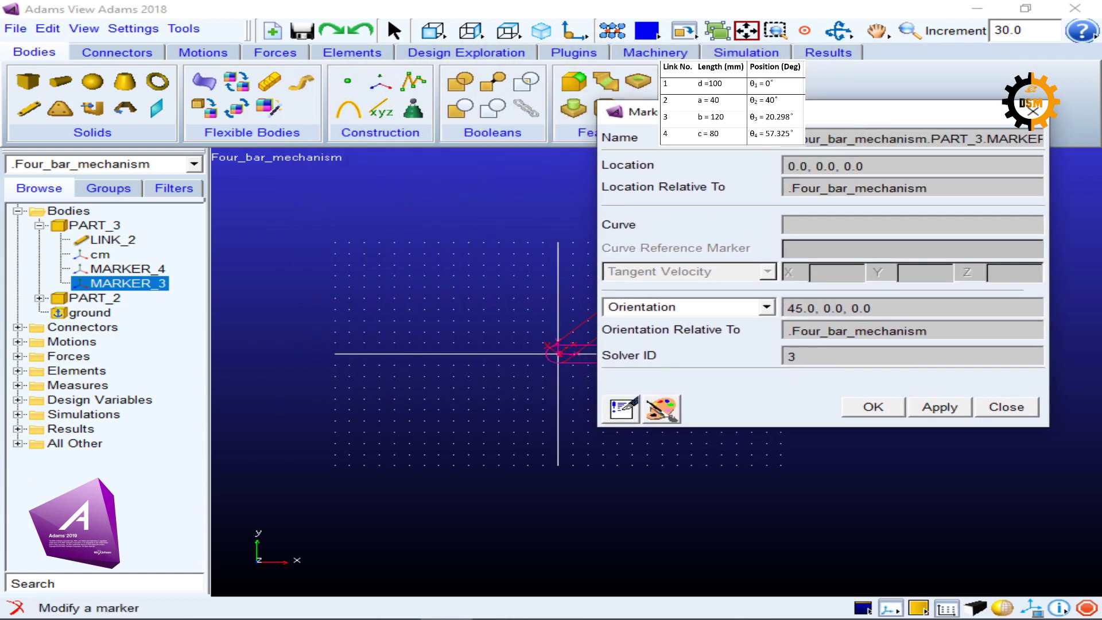
pyautogui.moveTo(788, 308); pyautogui.dragTo(814, 308)
pyautogui.write('40')
pyautogui.click(878, 408)
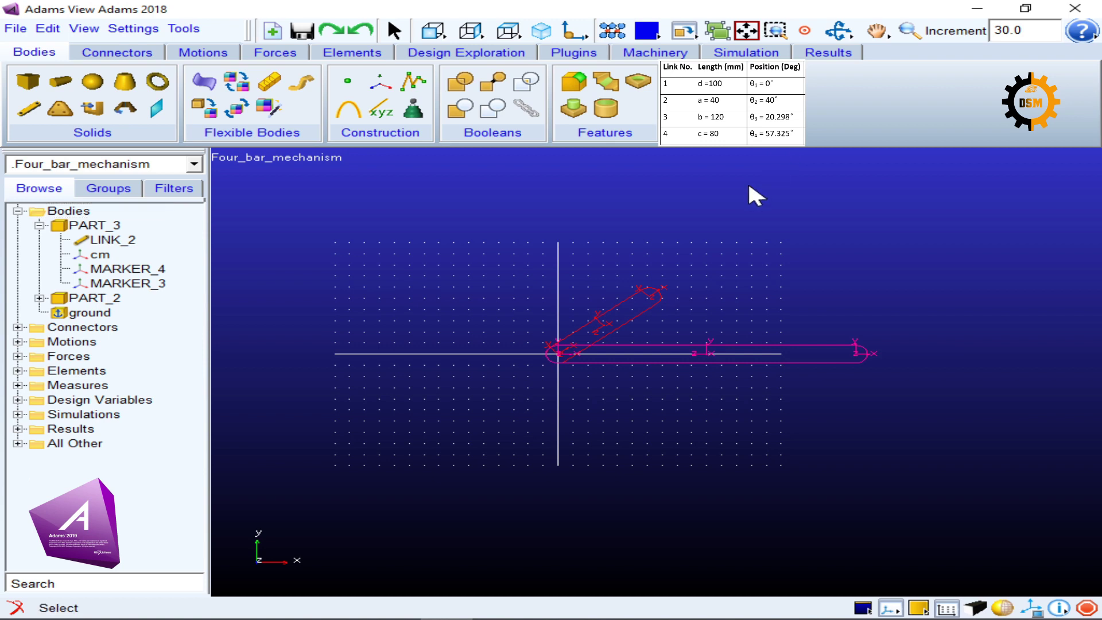
# Create a third link 80 mm long from the far end of the horizontal 100 mm link, pointing steeply upward.
pyautogui.click(30, 109)
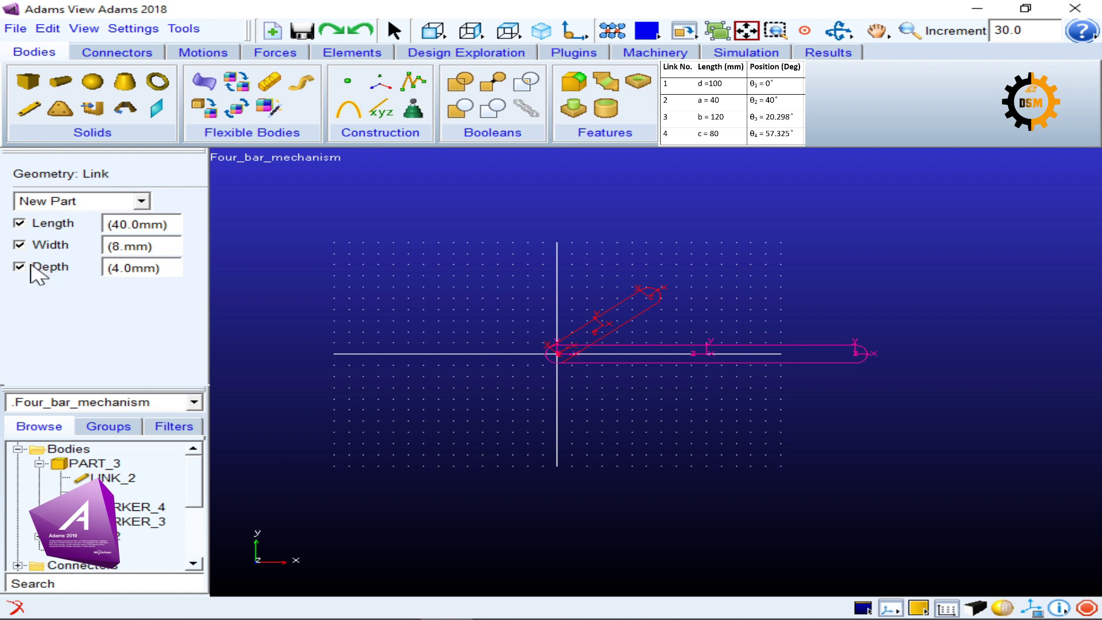
pyautogui.click(20, 223)
pyautogui.press('Delete')
pyautogui.write('8')
pyautogui.click(19, 223)
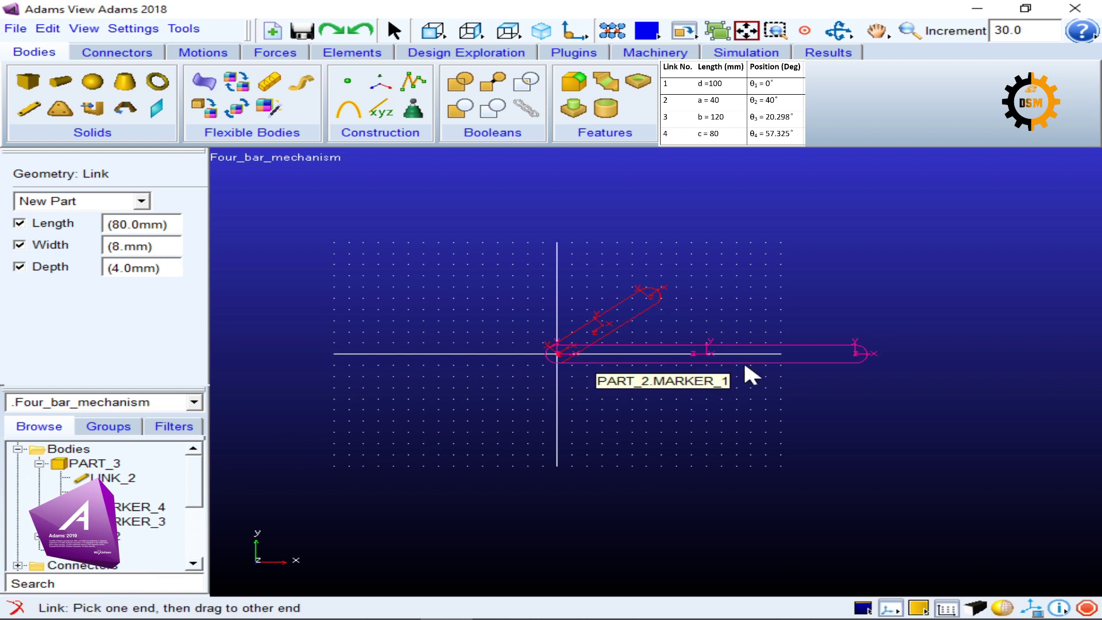
pyautogui.click(855, 352)
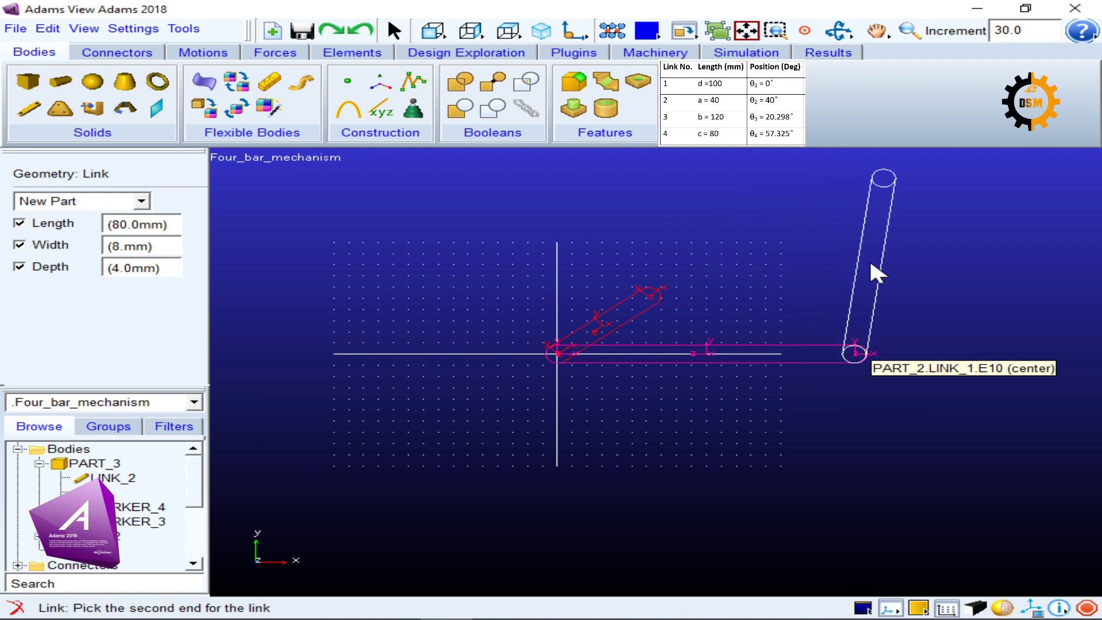
pyautogui.click(870, 263)
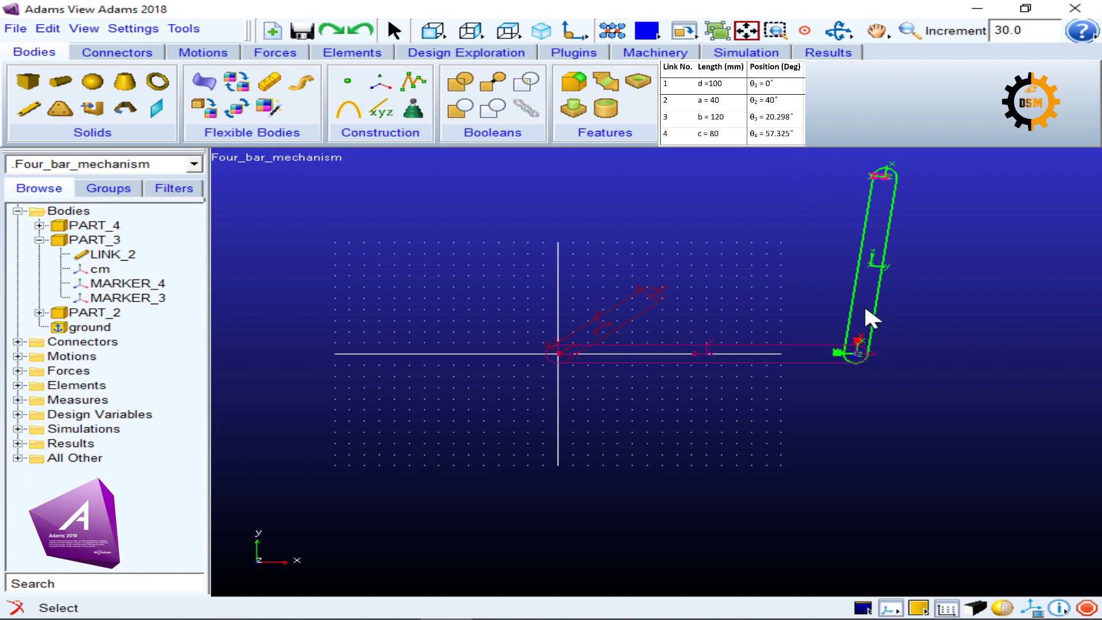
# Set the first orientation angle of MARKER_5, at the 80 mm link's lower end, to 57.325 degrees.
pyautogui.click(78, 225)
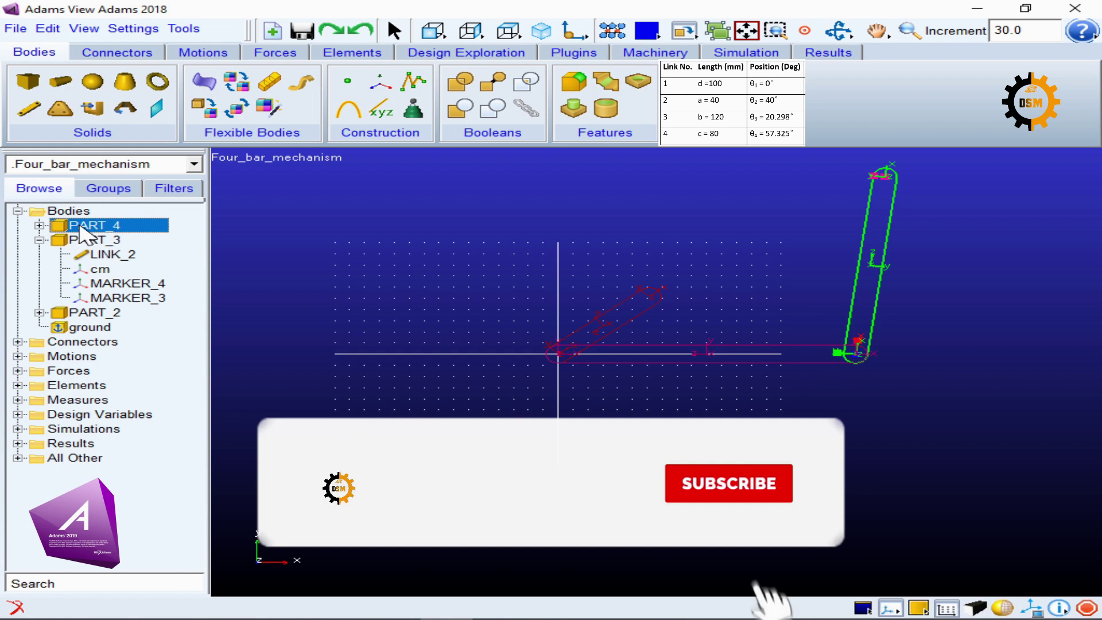
pyautogui.click(39, 225)
pyautogui.click(105, 270)
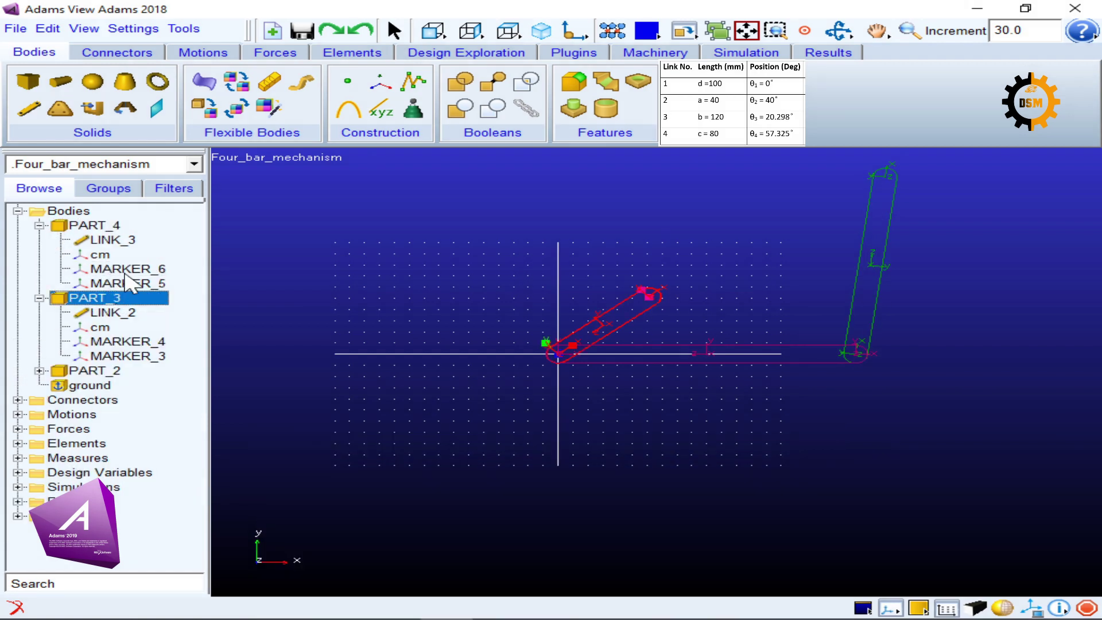
pyautogui.click(125, 283)
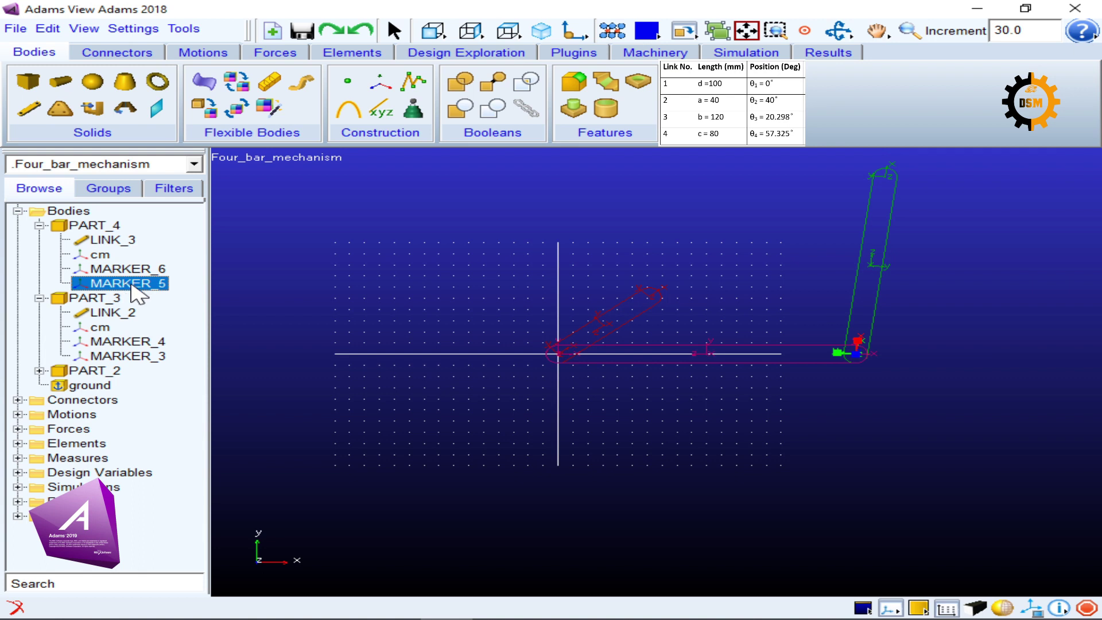
pyautogui.doubleClick(131, 286)
pyautogui.moveTo(787, 308); pyautogui.dragTo(881, 309)
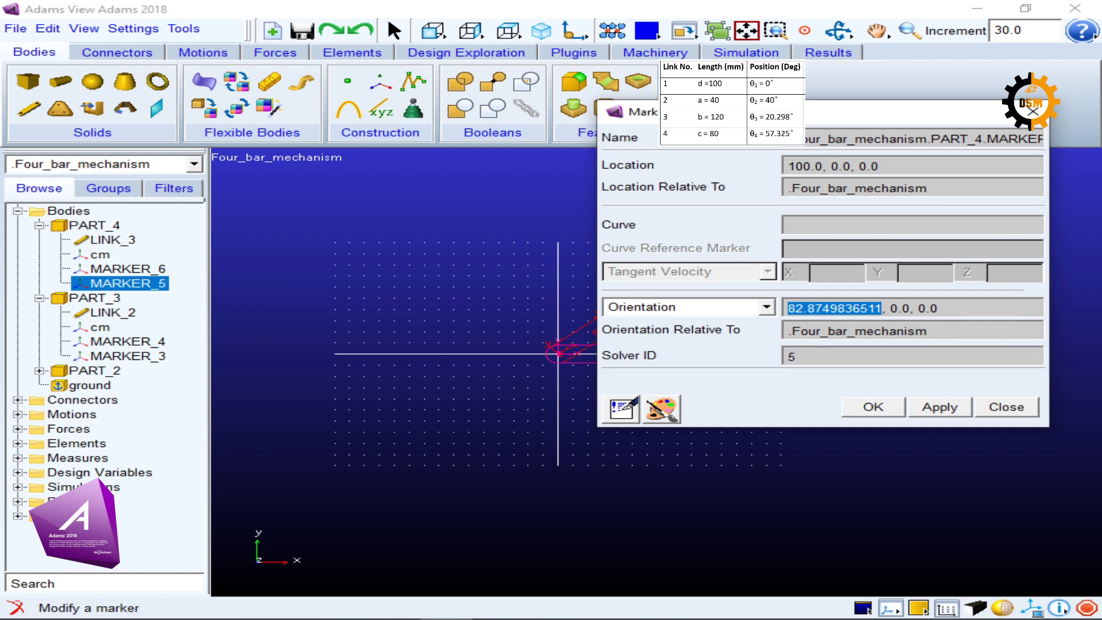
pyautogui.moveTo(934, 122); pyautogui.dragTo(913, 212)
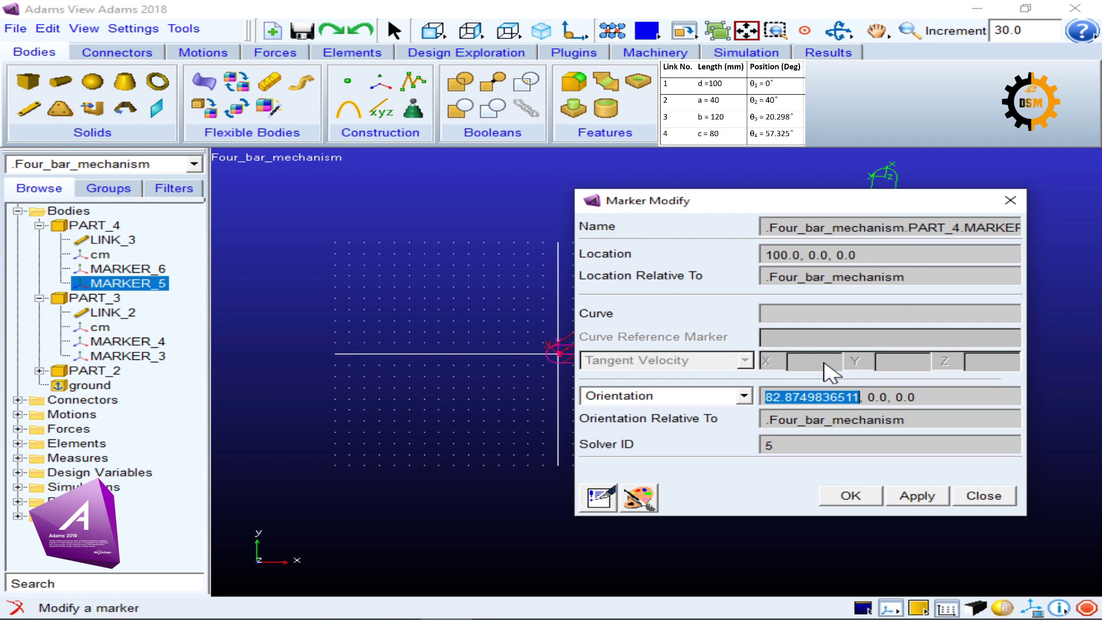
pyautogui.write('57.')
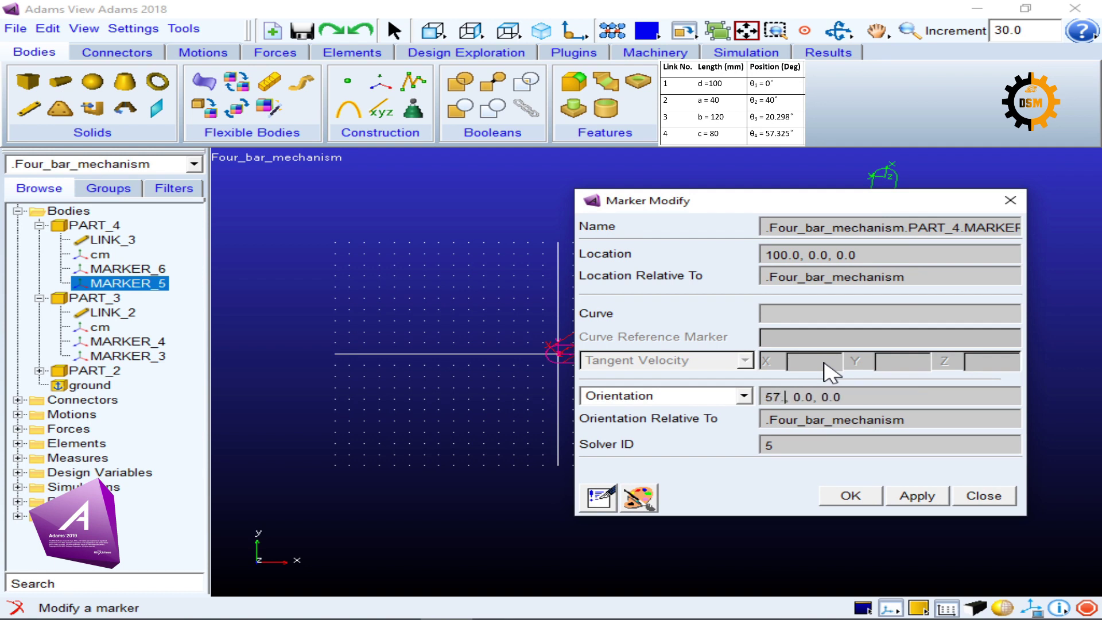
pyautogui.write('325')
pyautogui.click(849, 497)
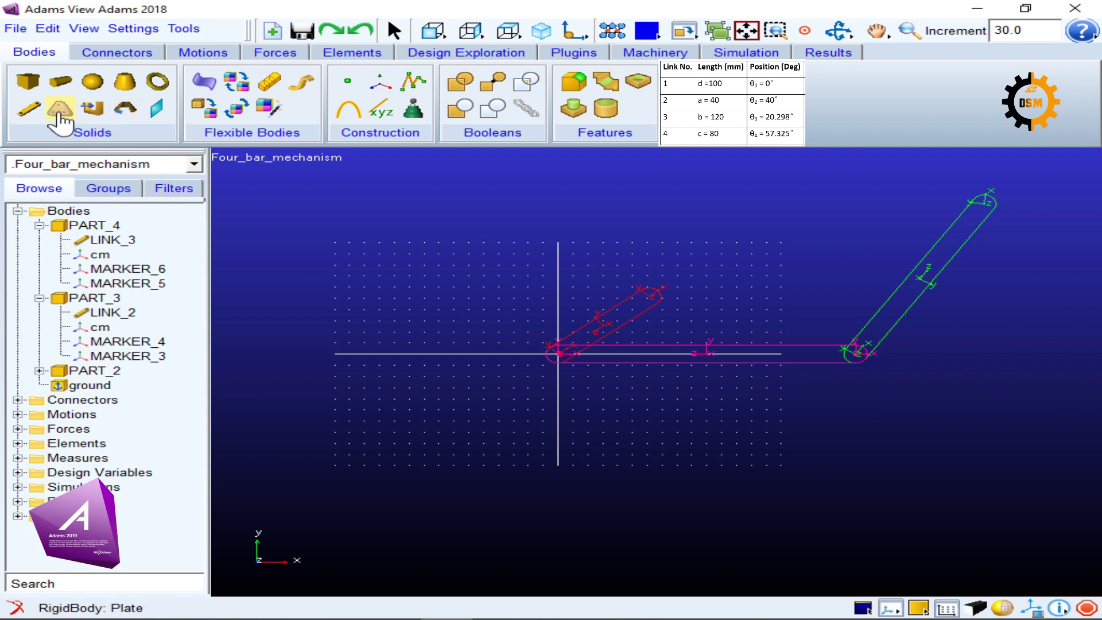
# Create a 120 mm link from the free end of the 40 mm link to the free end of the 80 mm link.
pyautogui.click(29, 108)
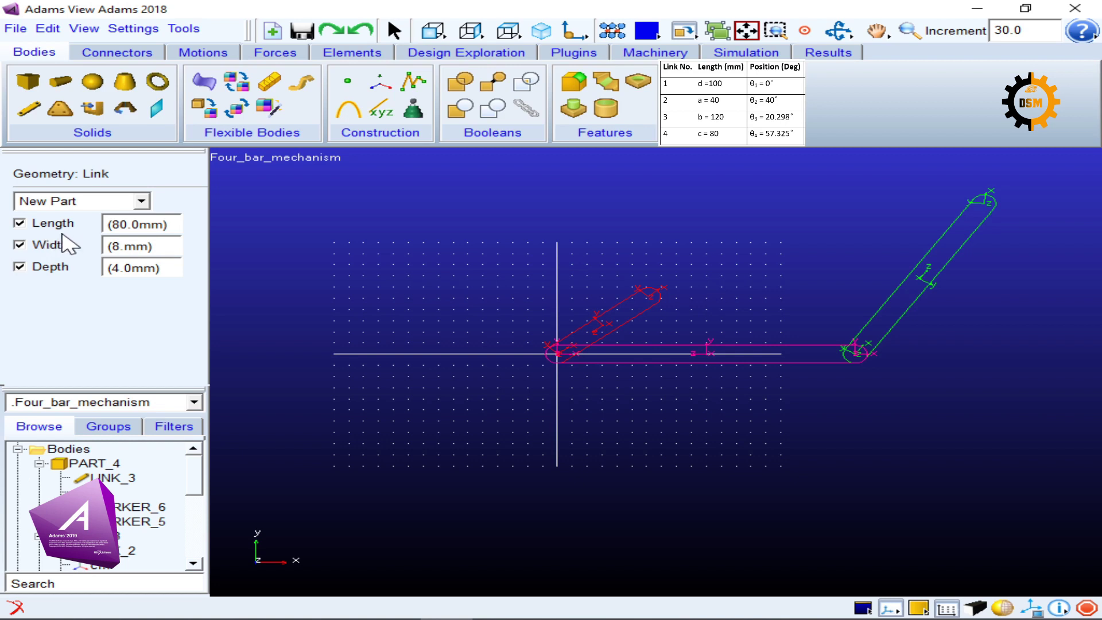
pyautogui.click(119, 224)
pyautogui.press('BackSpace')
pyautogui.write('12')
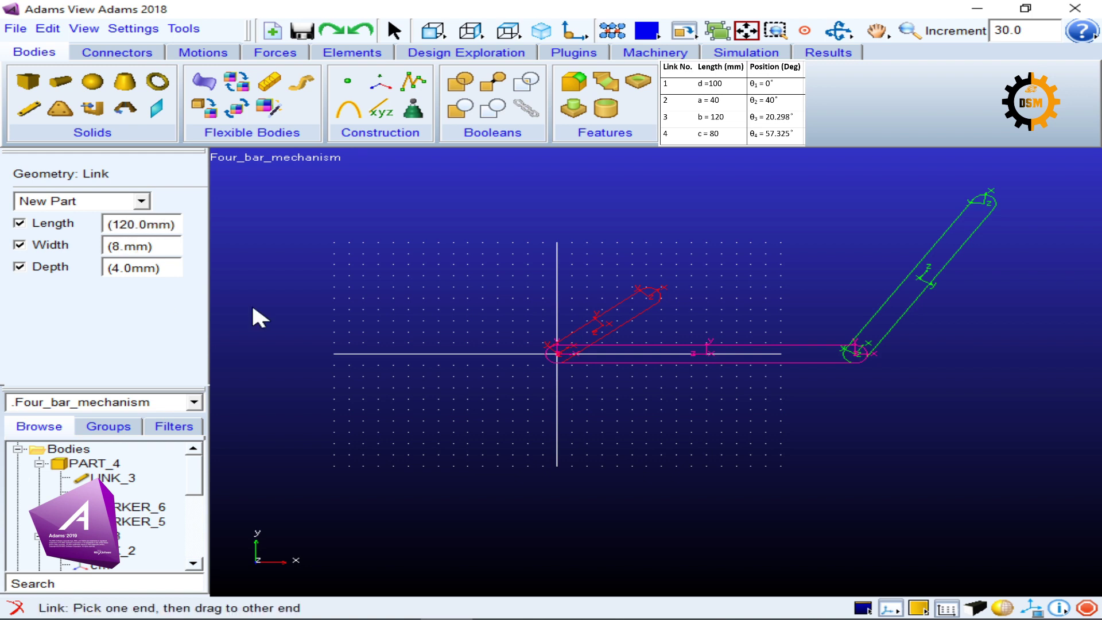
pyautogui.click(649, 296)
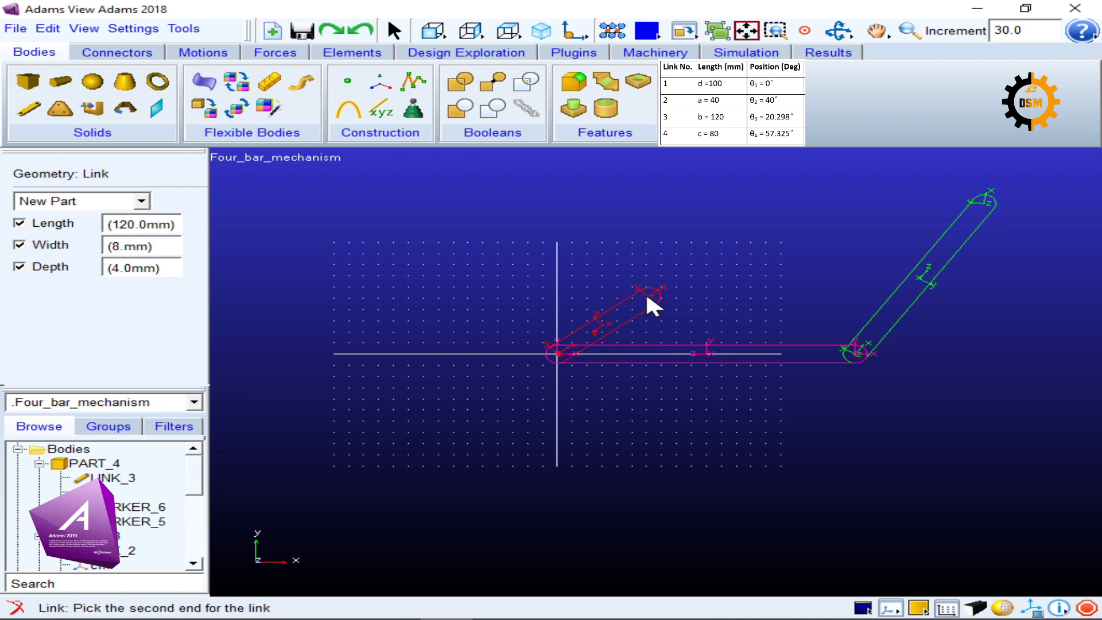
pyautogui.click(985, 205)
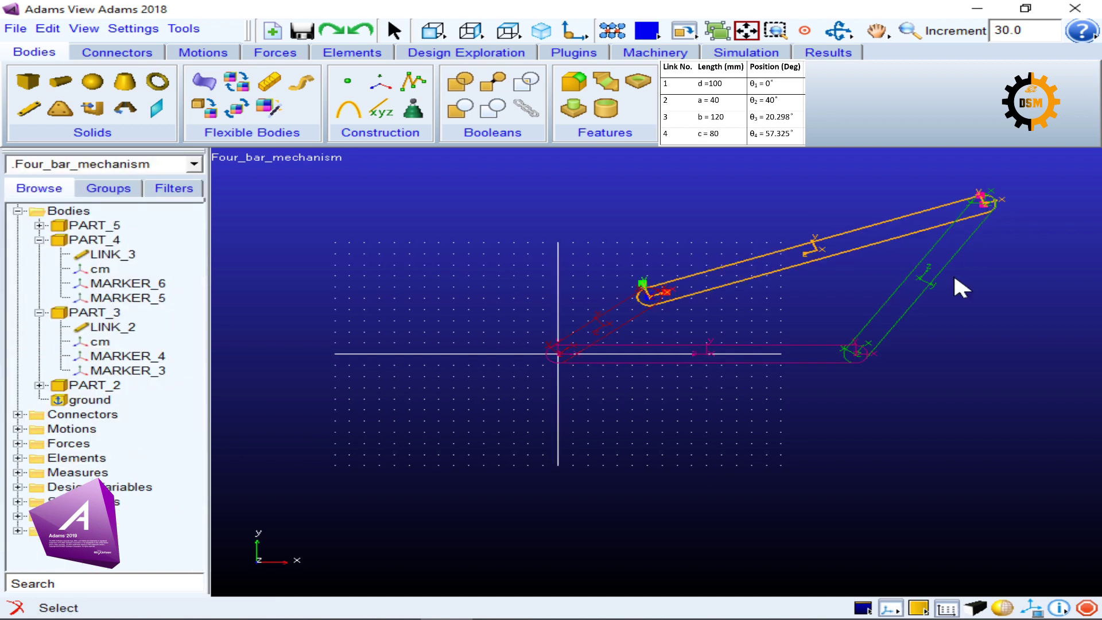
# Switch the four-bar model's display from wireframe to shaded rendering.
pyautogui.click(759, 313)
pyautogui.press('t')
pyautogui.moveTo(781, 318); pyautogui.dragTo(493, 411)
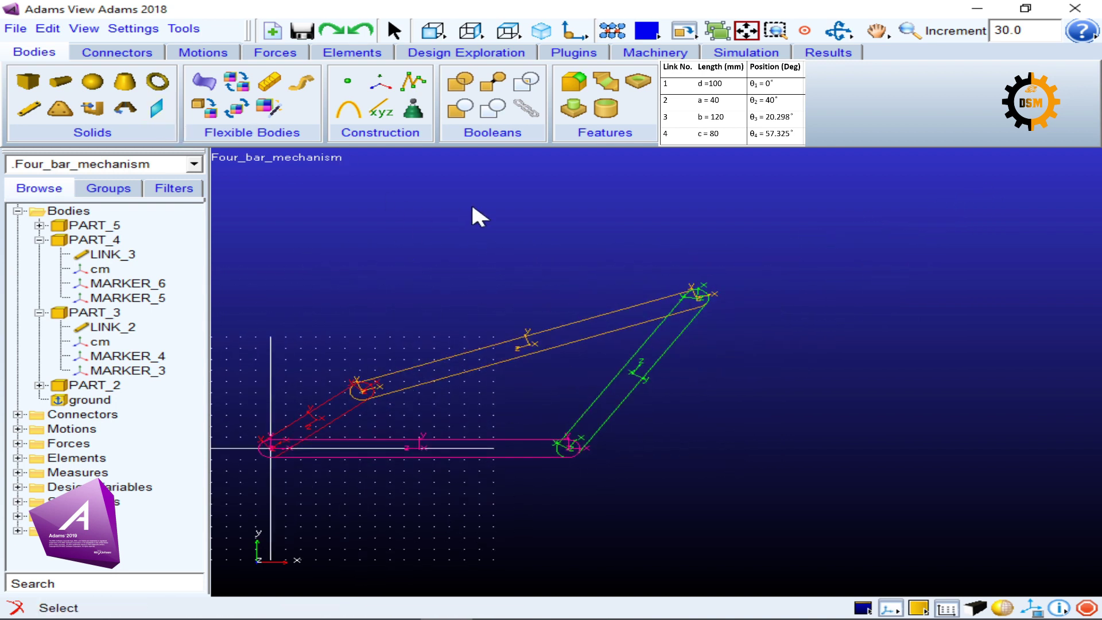
pyautogui.press('z')
pyautogui.moveTo(522, 373); pyautogui.dragTo(618, 331)
pyautogui.press('t')
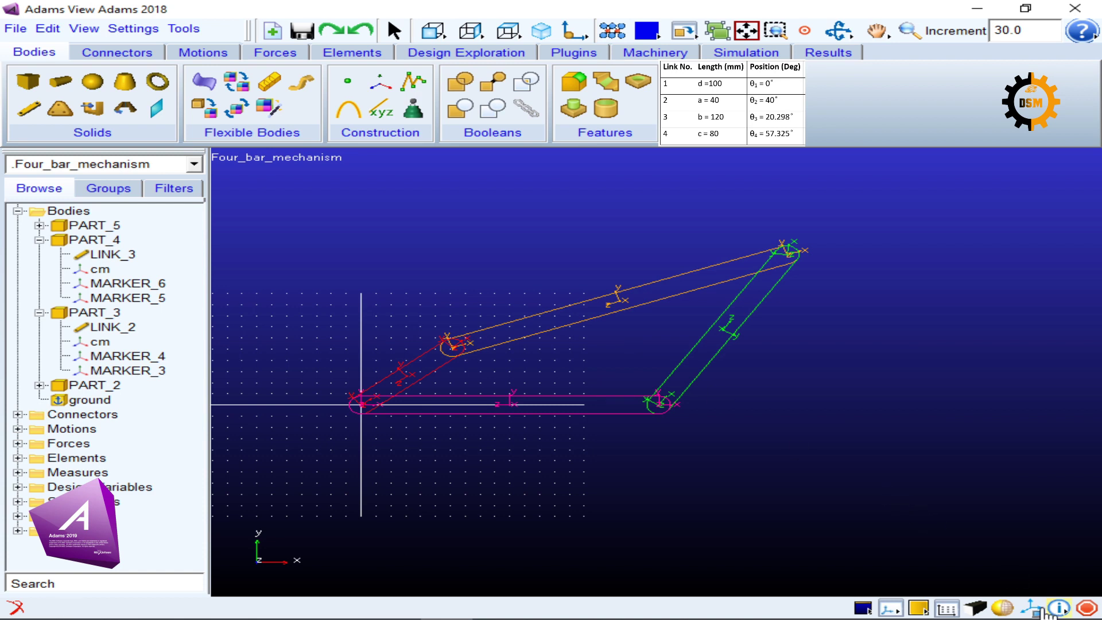
pyautogui.click(1003, 608)
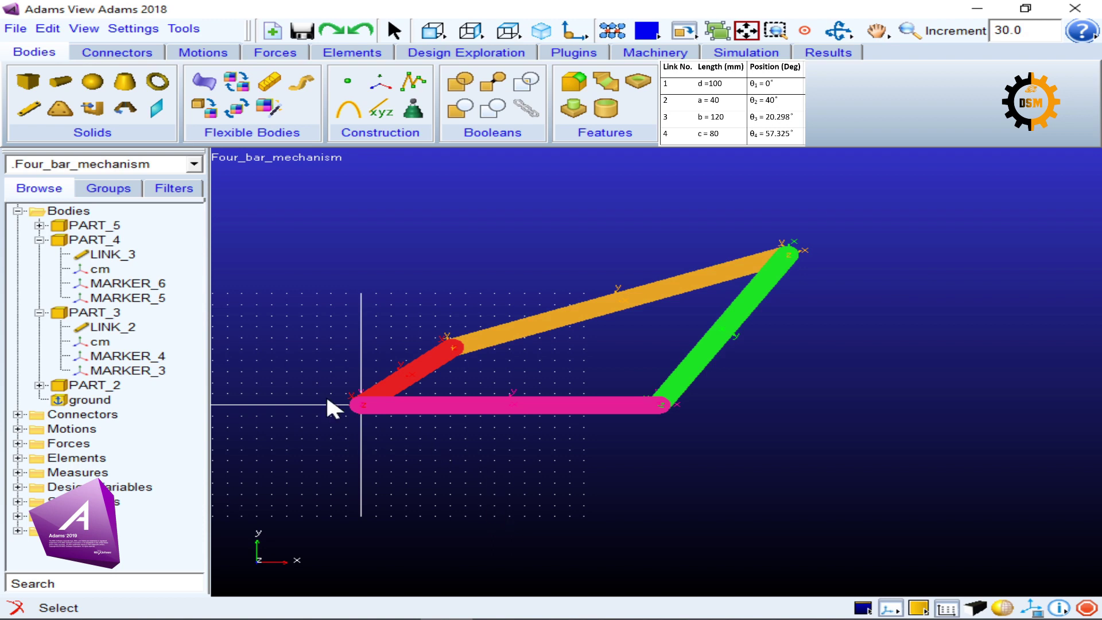
# Add a revolute joint normal to the grid between the 100 mm and 40 mm links at their shared end on the grid origin.
pyautogui.click(117, 52)
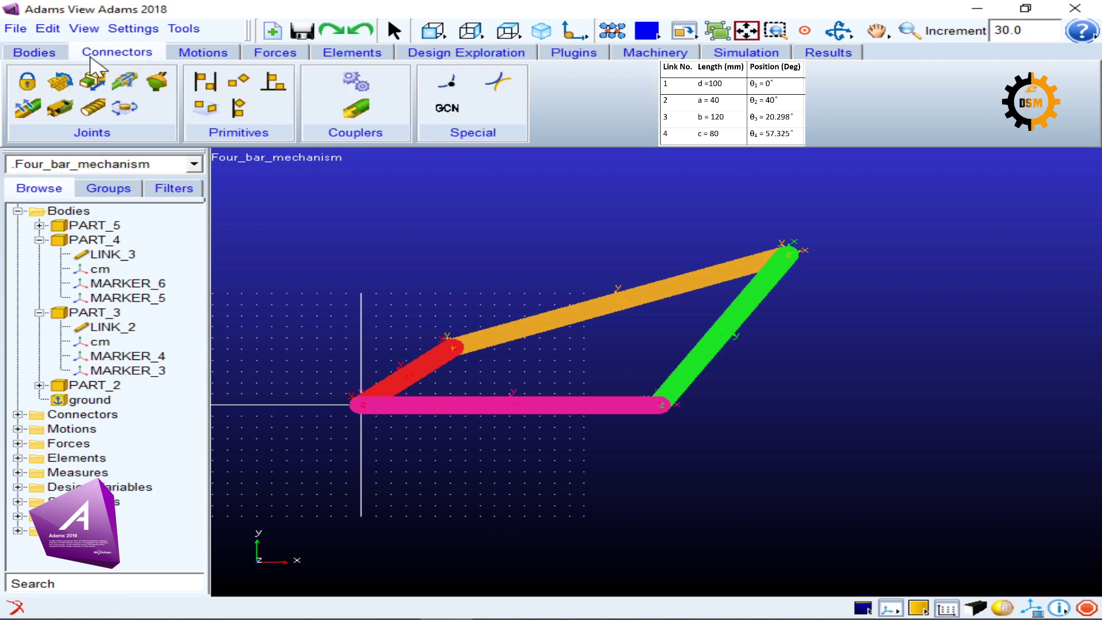
pyautogui.click(60, 86)
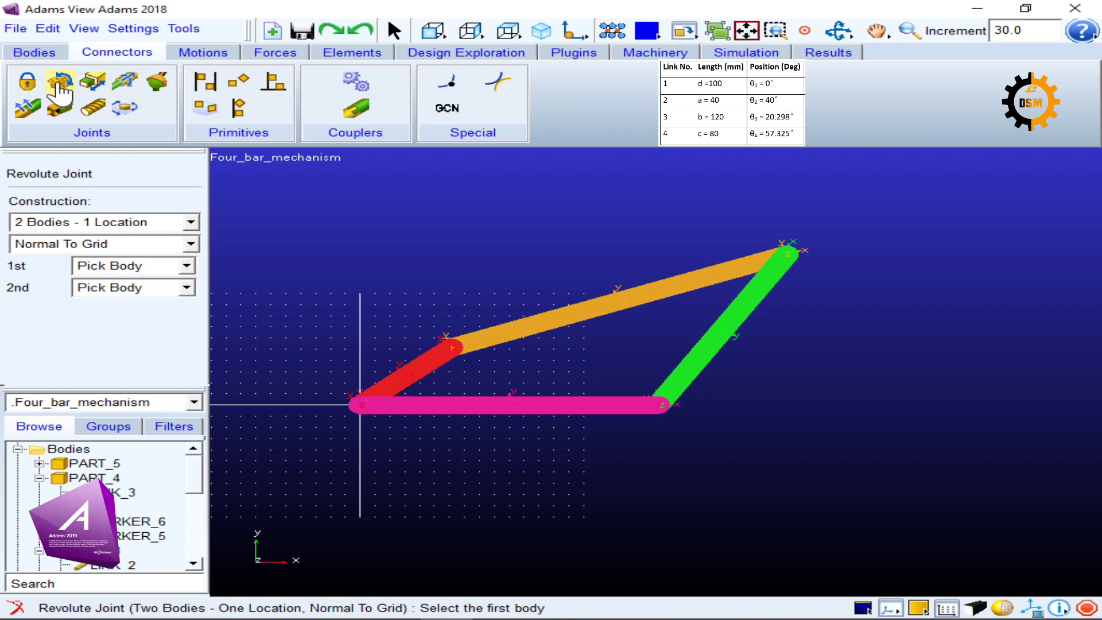
pyautogui.click(29, 82)
pyautogui.click(62, 85)
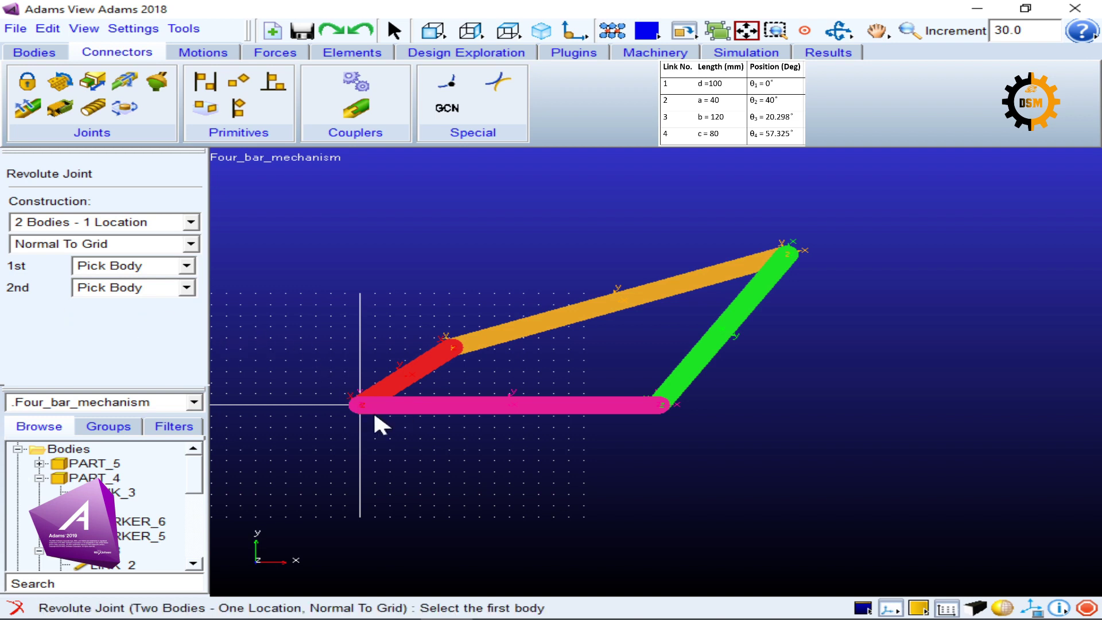
pyautogui.click(515, 406)
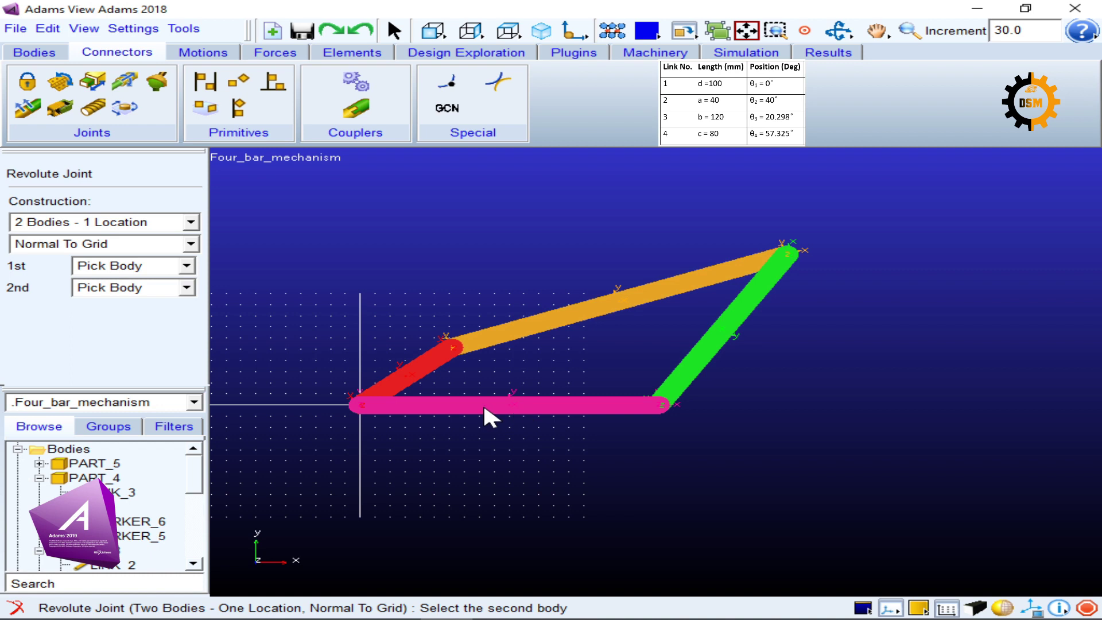
pyautogui.click(403, 376)
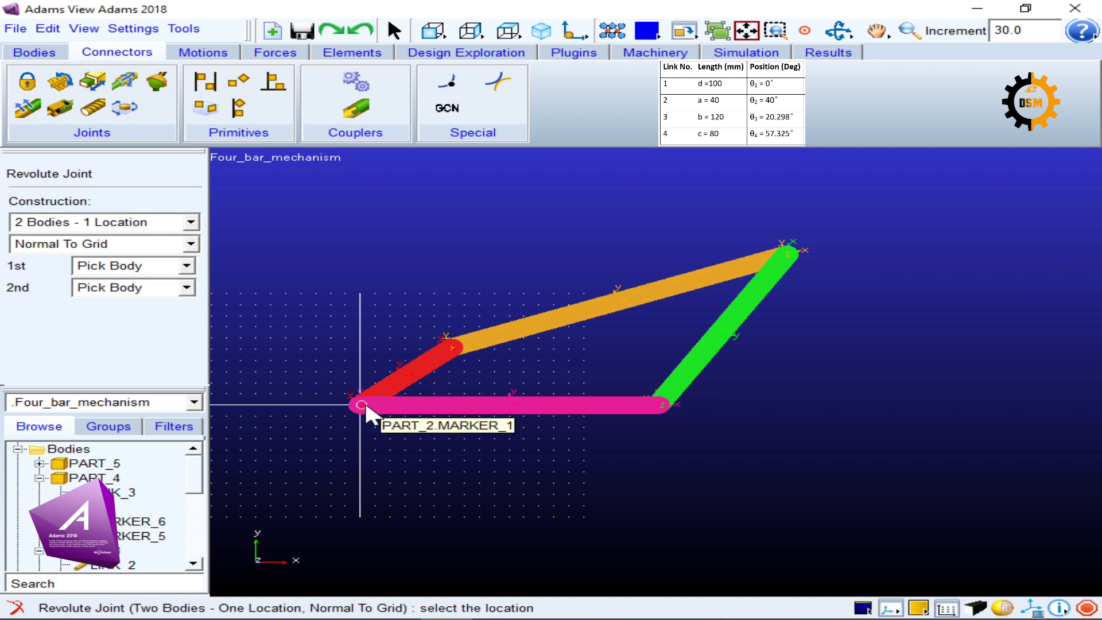
pyautogui.click(361, 405)
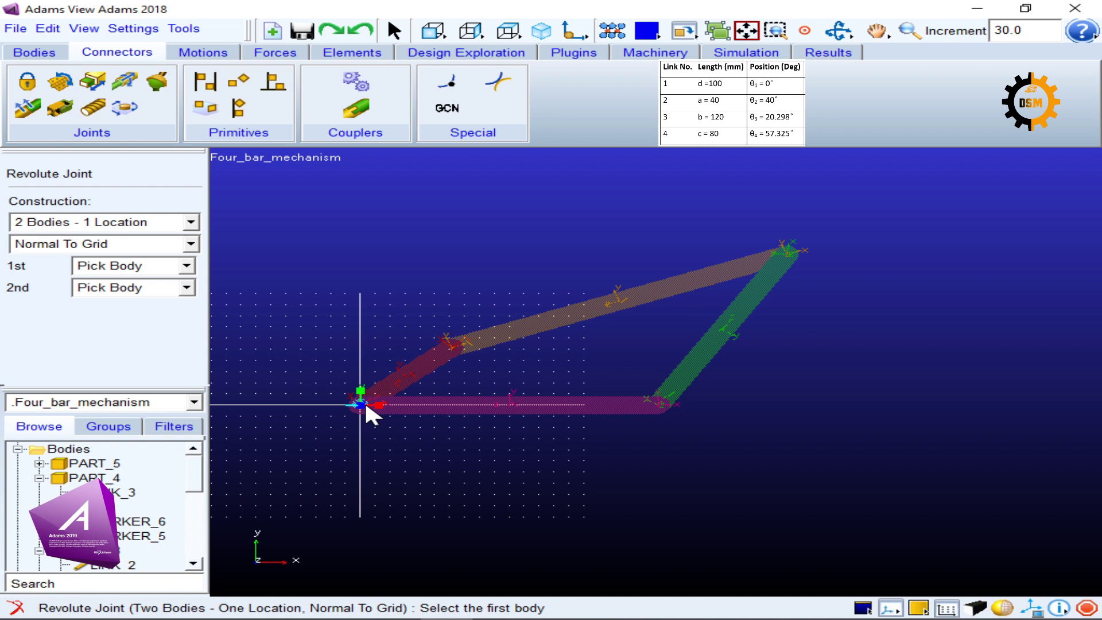
# Add a revolute joint normal to the grid between the 40 mm and 120 mm links at their shared end.
pyautogui.click(413, 376)
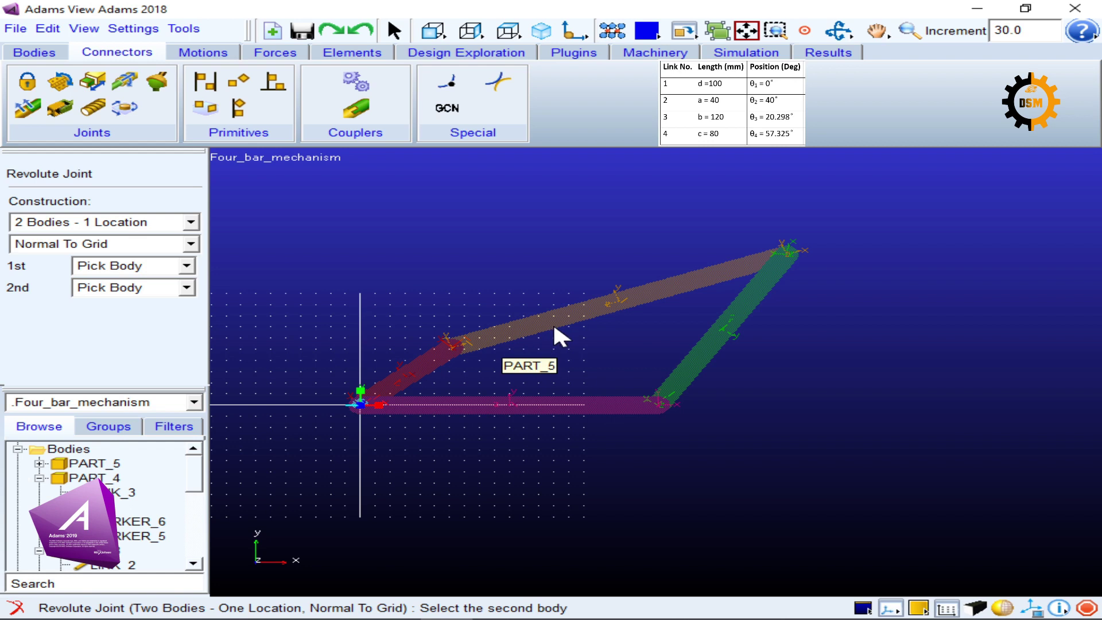
pyautogui.click(617, 302)
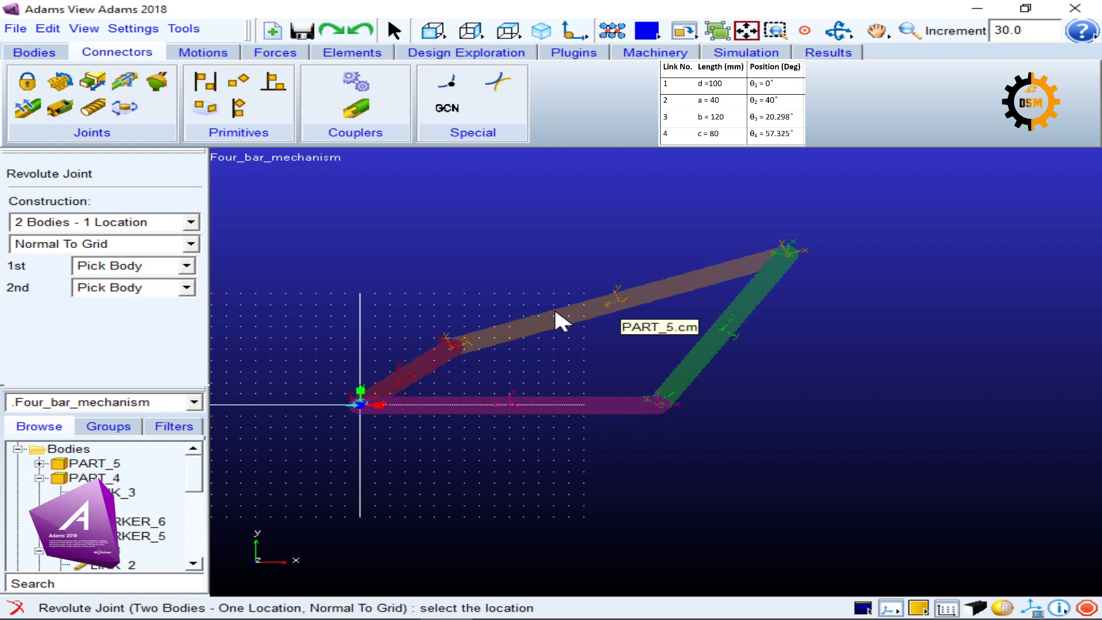
pyautogui.click(454, 348)
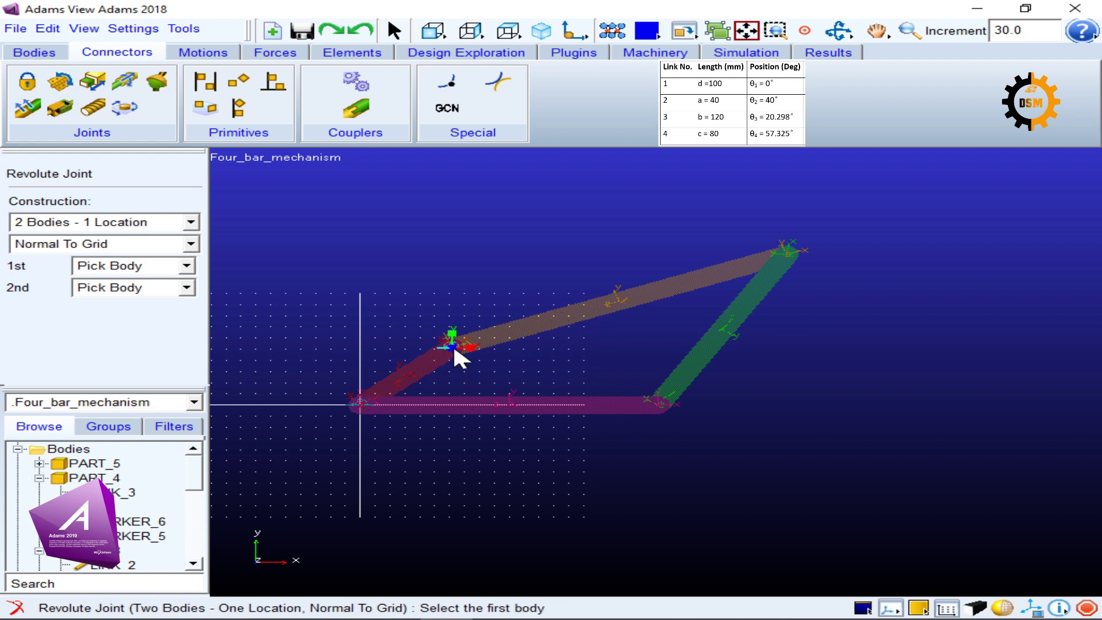
# Add a revolute joint normal to the grid between the 80 mm and 120 mm links at their shared upper end.
pyautogui.click(726, 336)
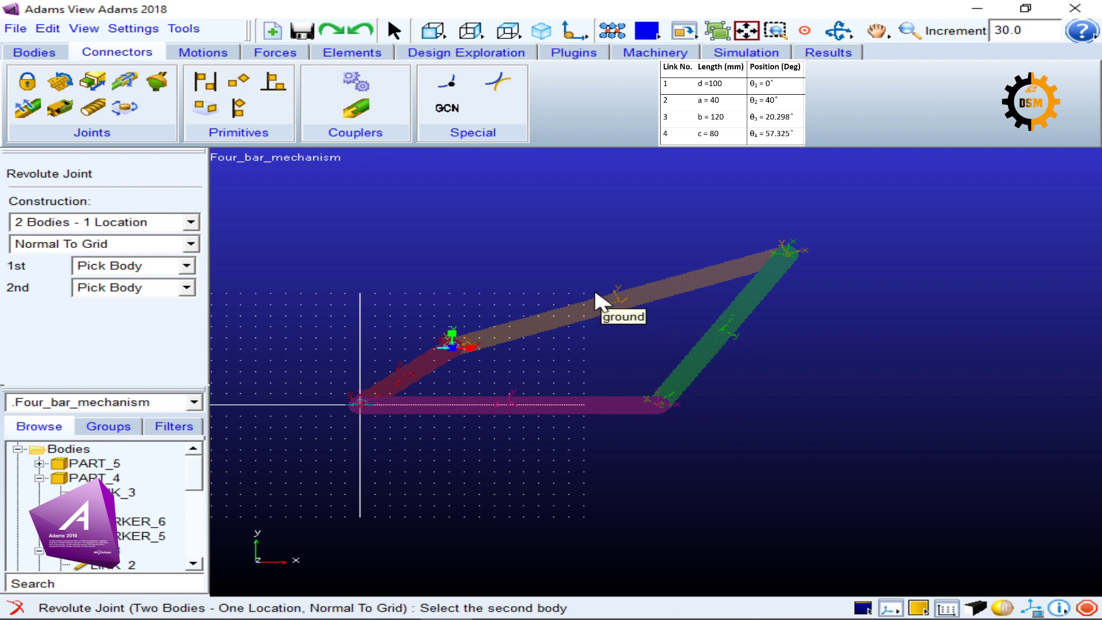
pyautogui.click(623, 309)
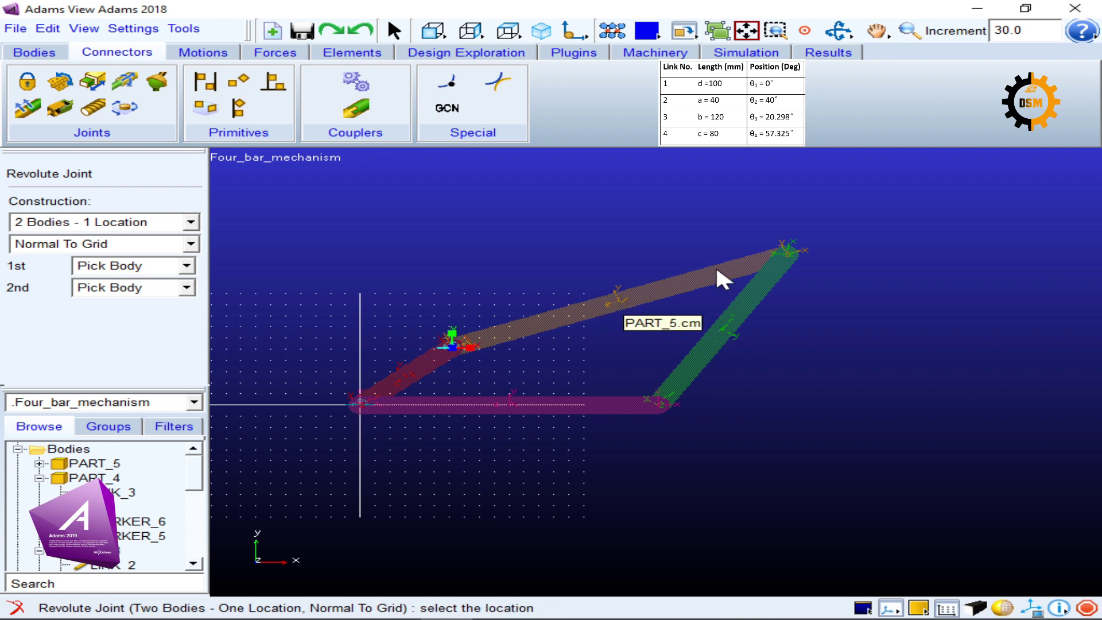
pyautogui.click(798, 253)
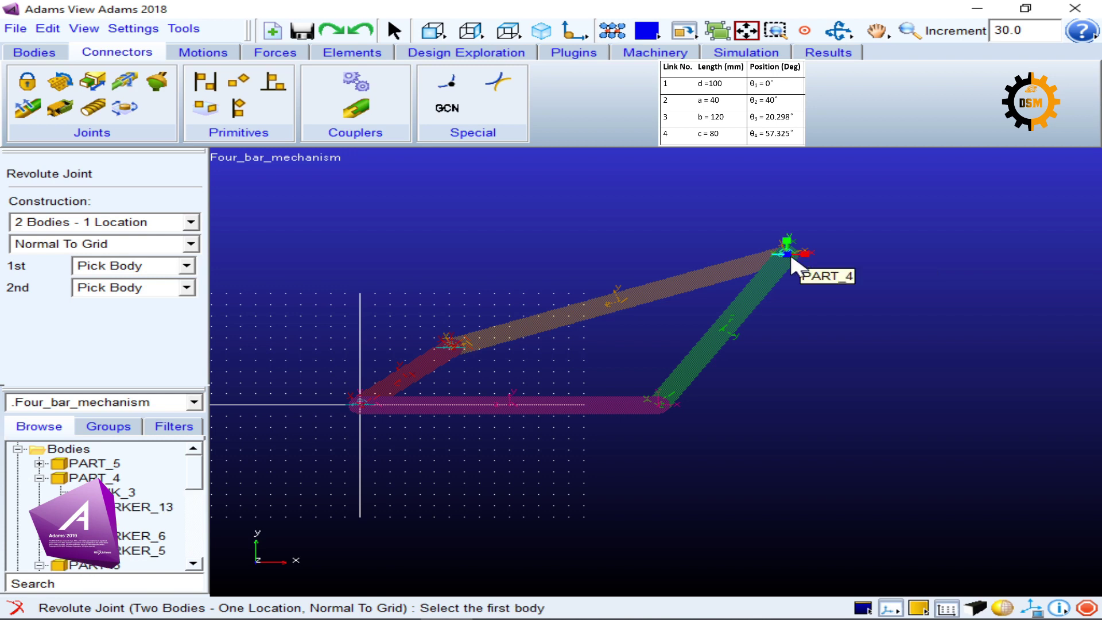
# Add a revolute joint normal to the grid between the 100 mm and 80 mm links at MARKER_2, their shared lower end.
pyautogui.click(513, 408)
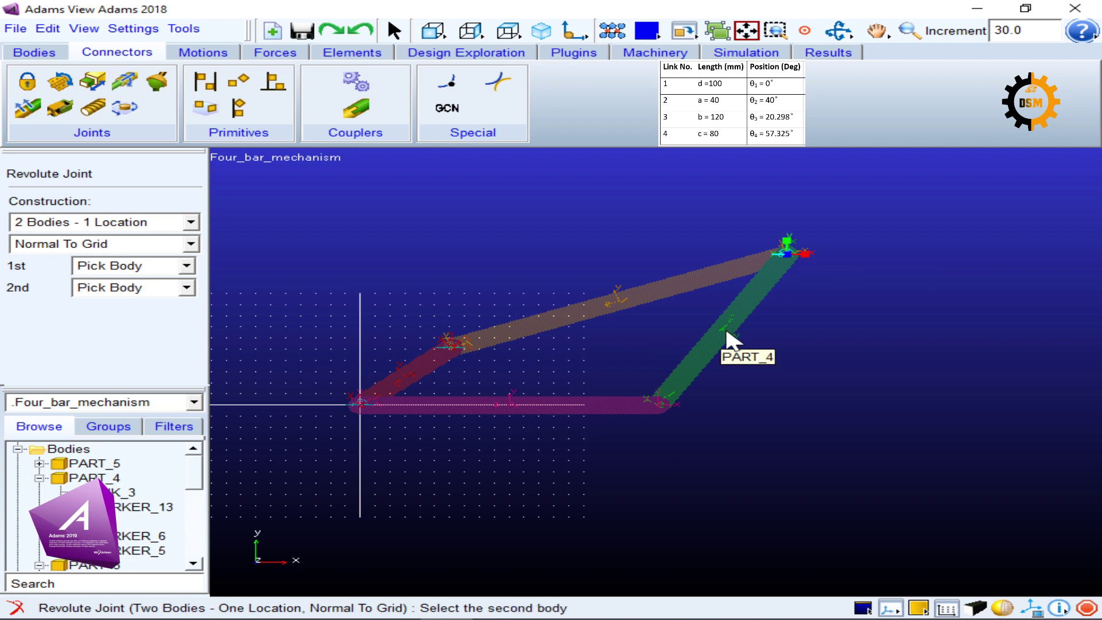
pyautogui.click(729, 340)
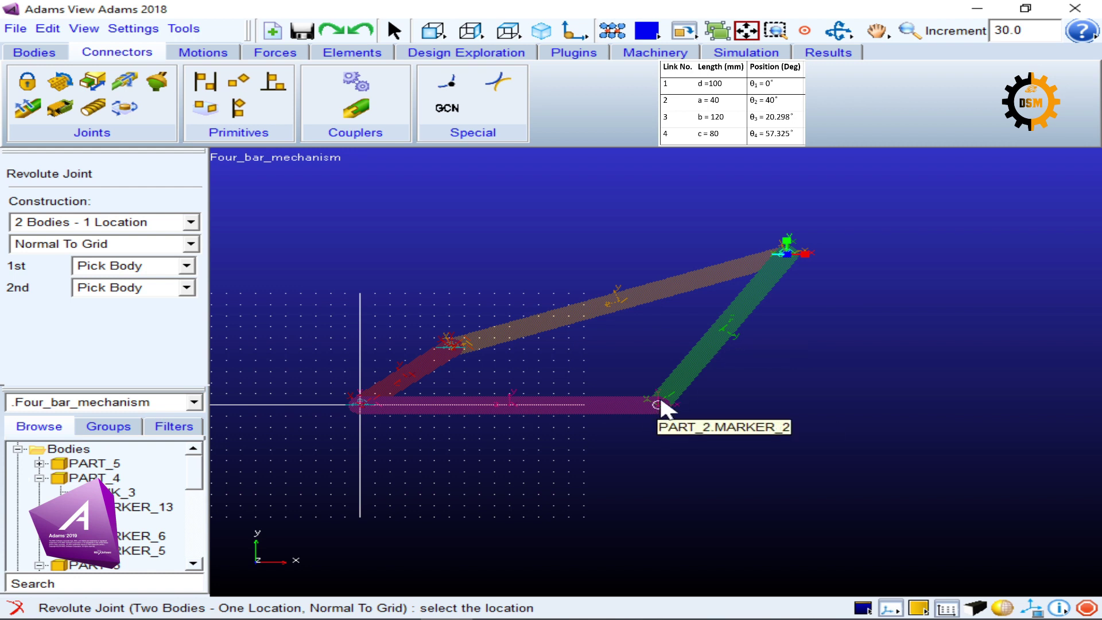
pyautogui.click(660, 403)
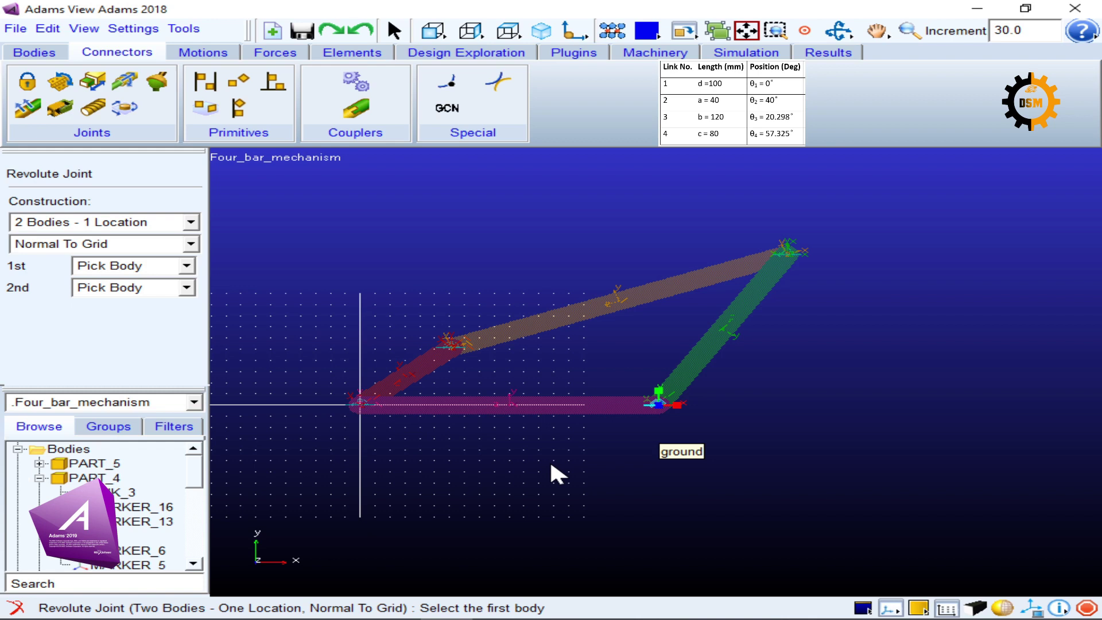
pyautogui.press('Escape')
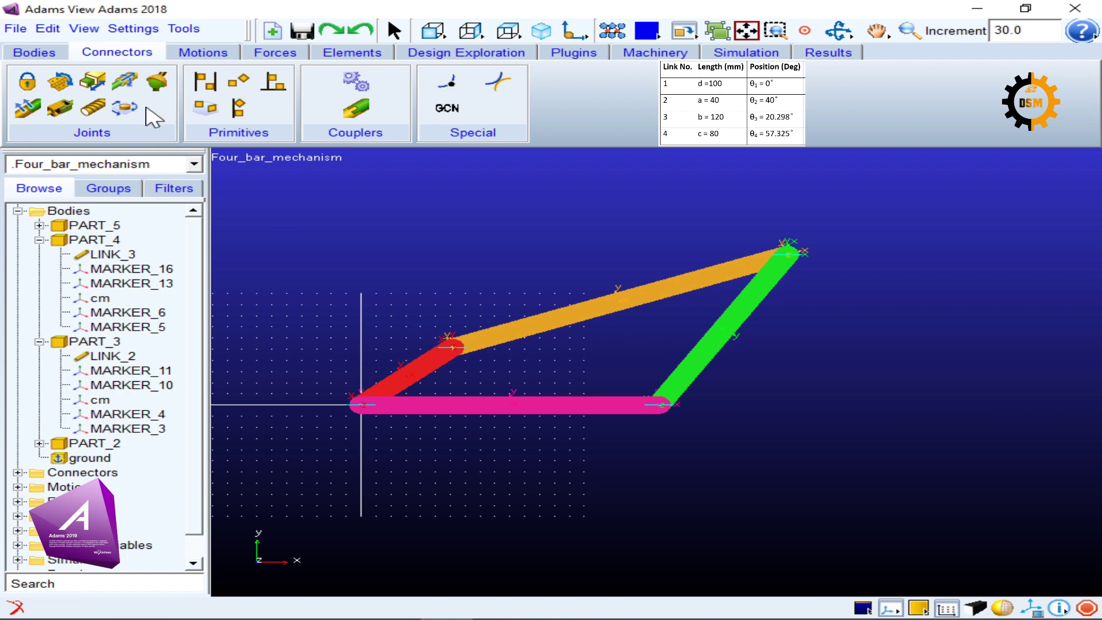
# Fix the 100 mm link to ground with a fixed joint at the link's centre of mass.
pyautogui.click(27, 81)
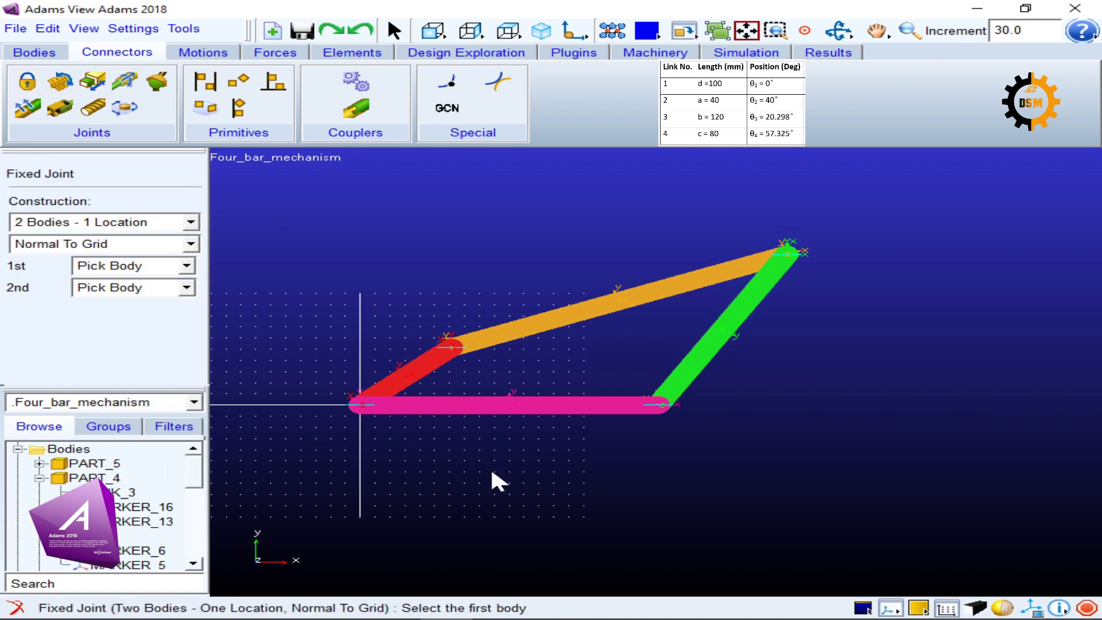
pyautogui.click(380, 513)
pyautogui.click(511, 408)
pyautogui.click(510, 405)
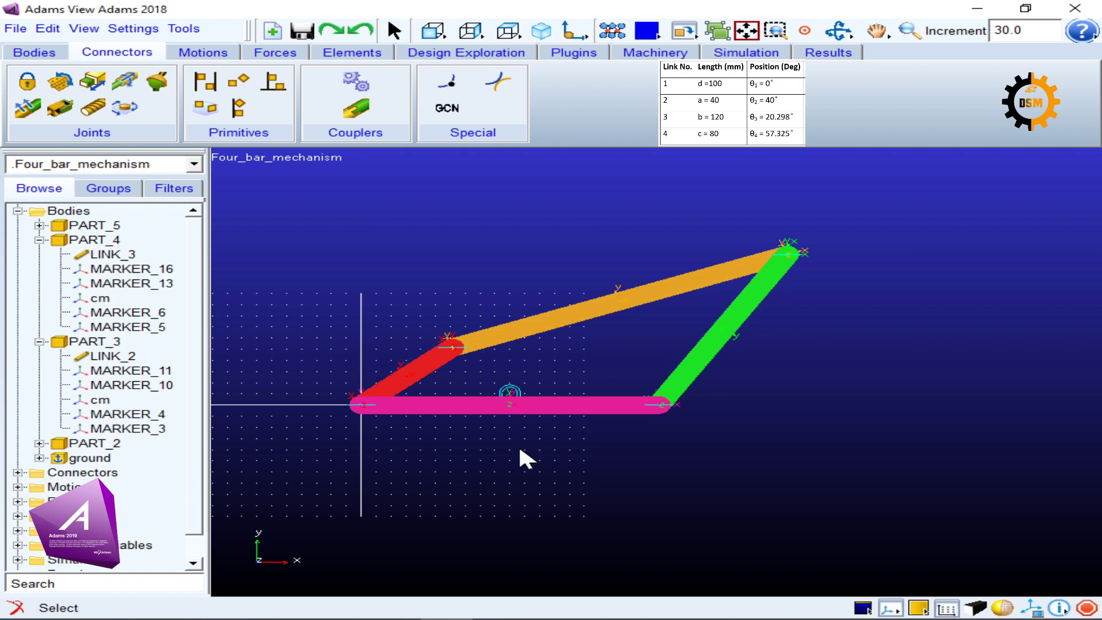
# Test the linkage's motion by interactively dragging the 40 mm crank in the simulation controls, and close them when finished.
pyautogui.click(746, 52)
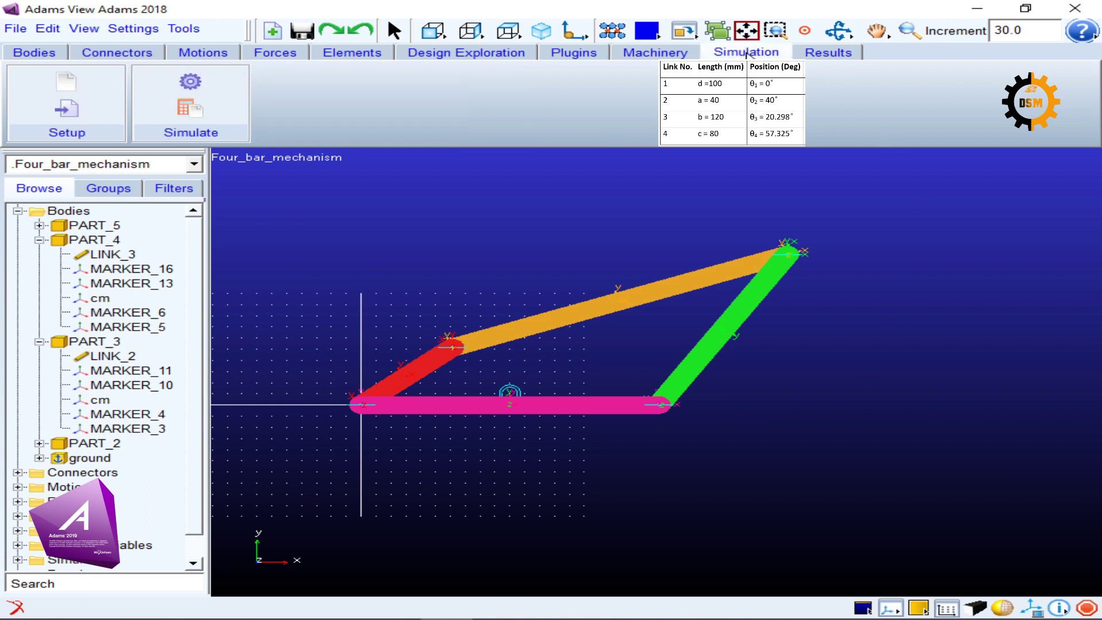
pyautogui.click(190, 92)
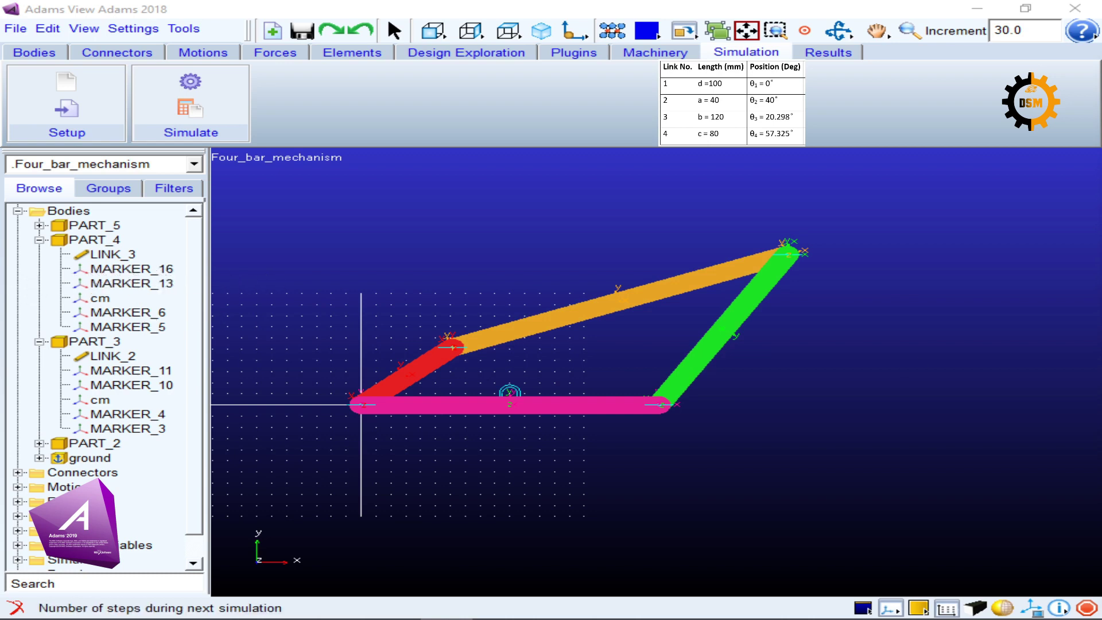
pyautogui.moveTo(1042, 94); pyautogui.dragTo(987, 126)
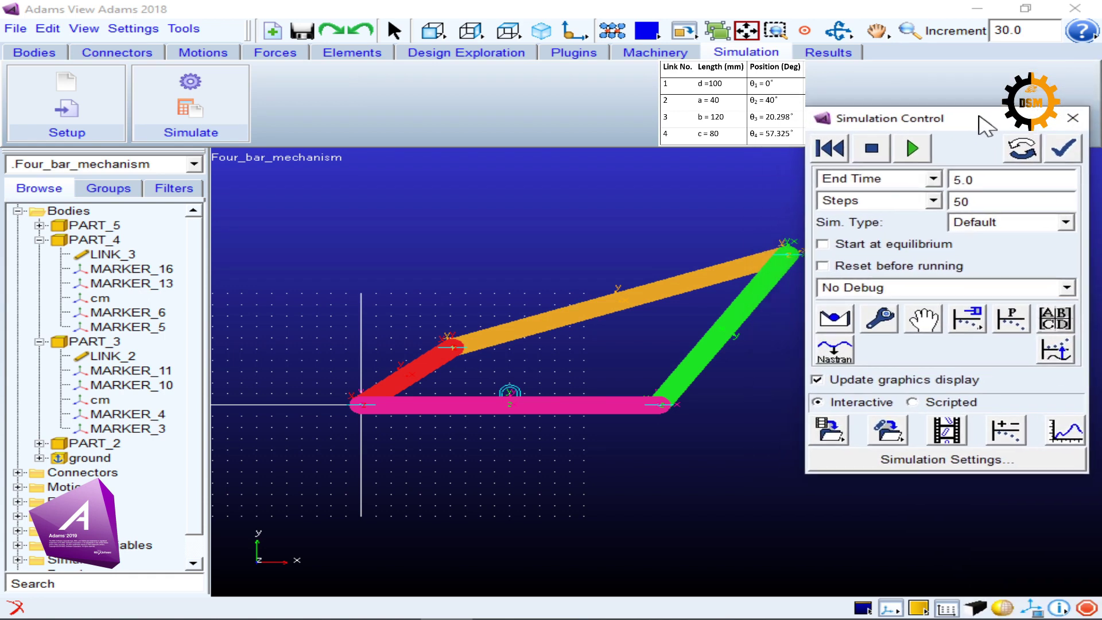
pyautogui.click(921, 324)
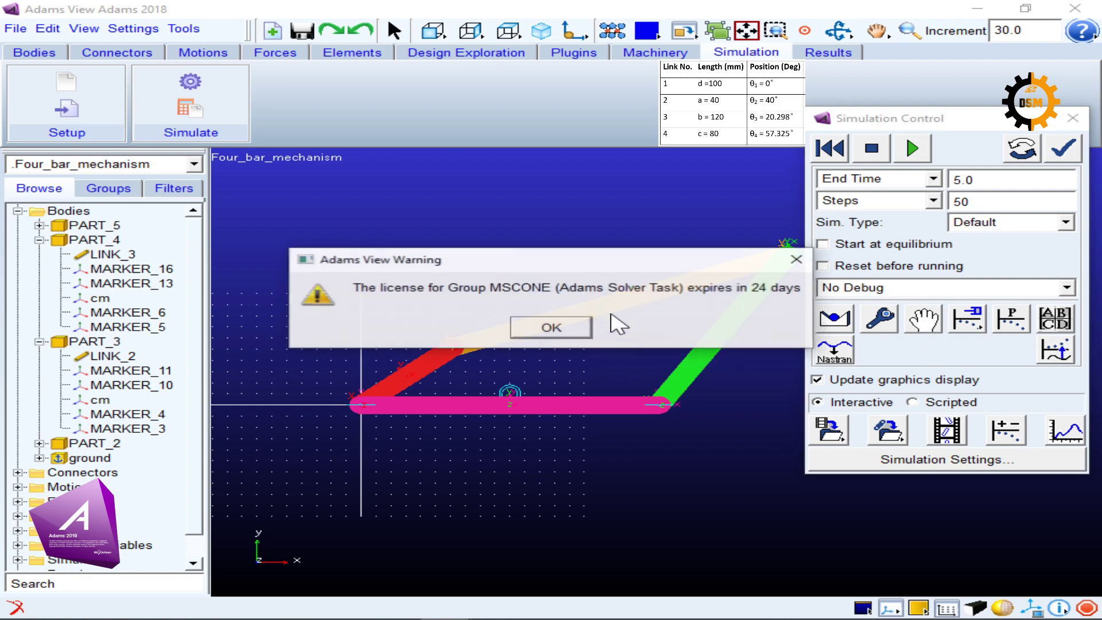
pyautogui.click(564, 327)
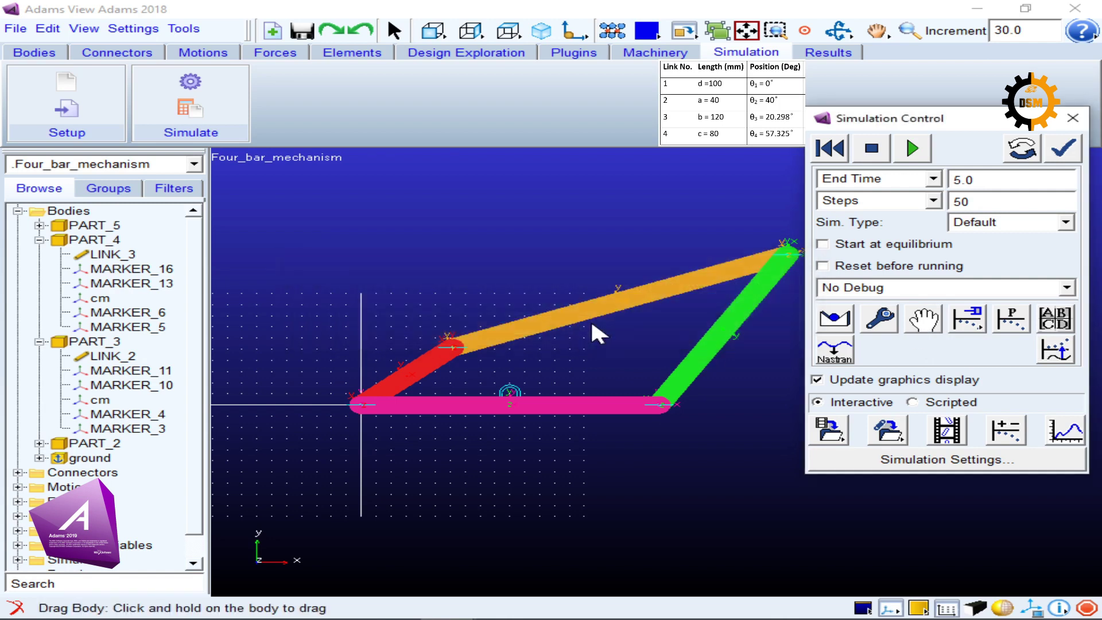
pyautogui.click(560, 301)
pyautogui.click(550, 325)
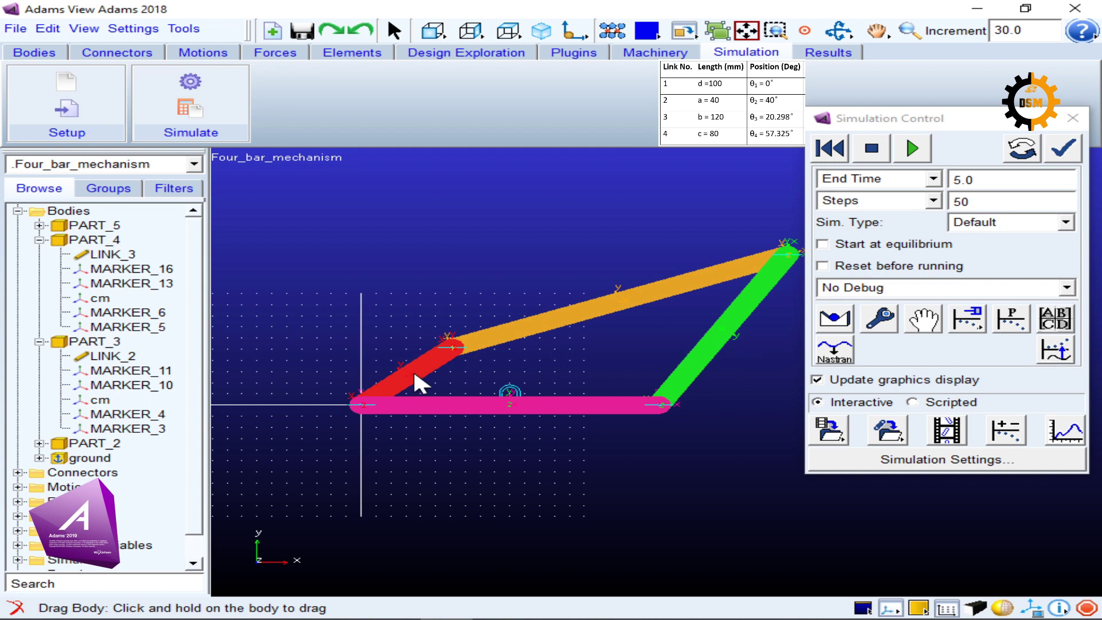
pyautogui.moveTo(408, 378); pyautogui.dragTo(357, 368)
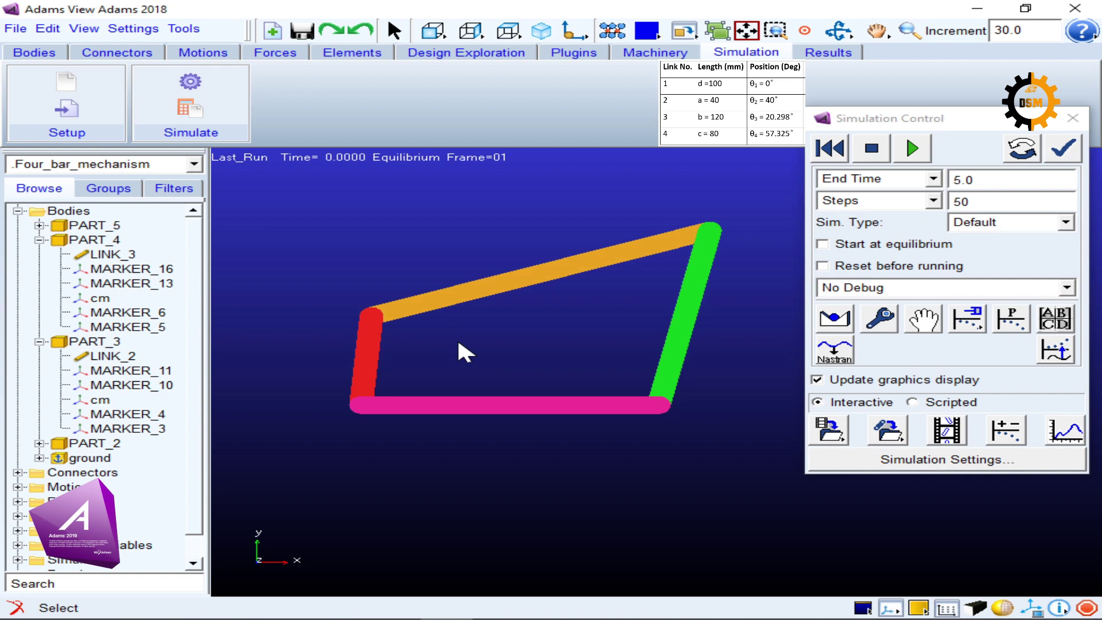
pyautogui.click(1073, 119)
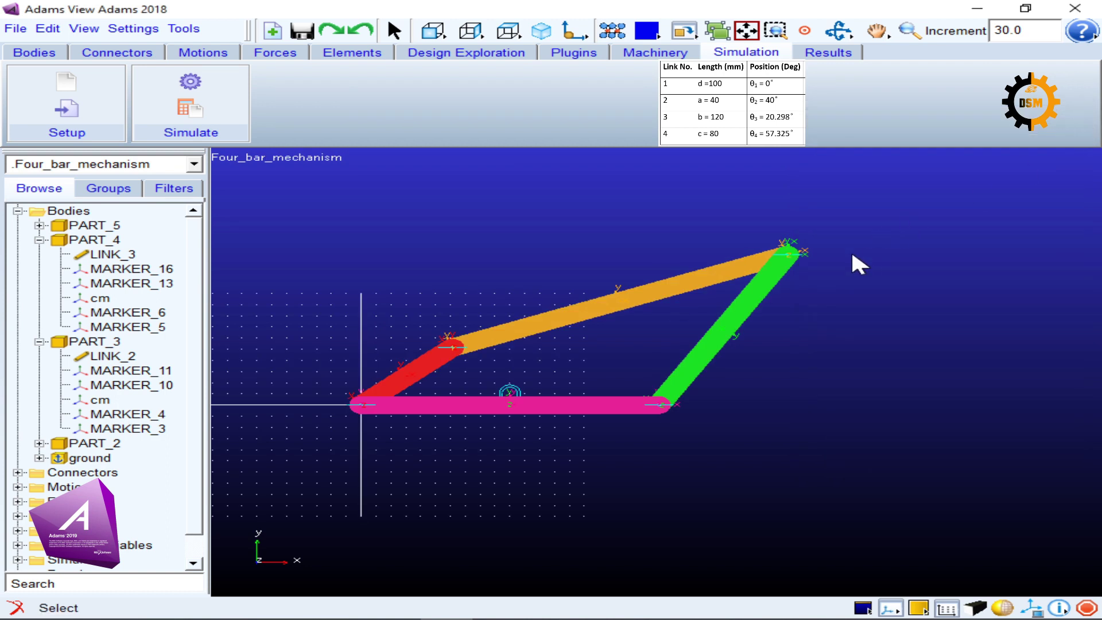
# Delete PART_2, the 100 mm base link, together with the joints attached to it.
pyautogui.click(39, 240)
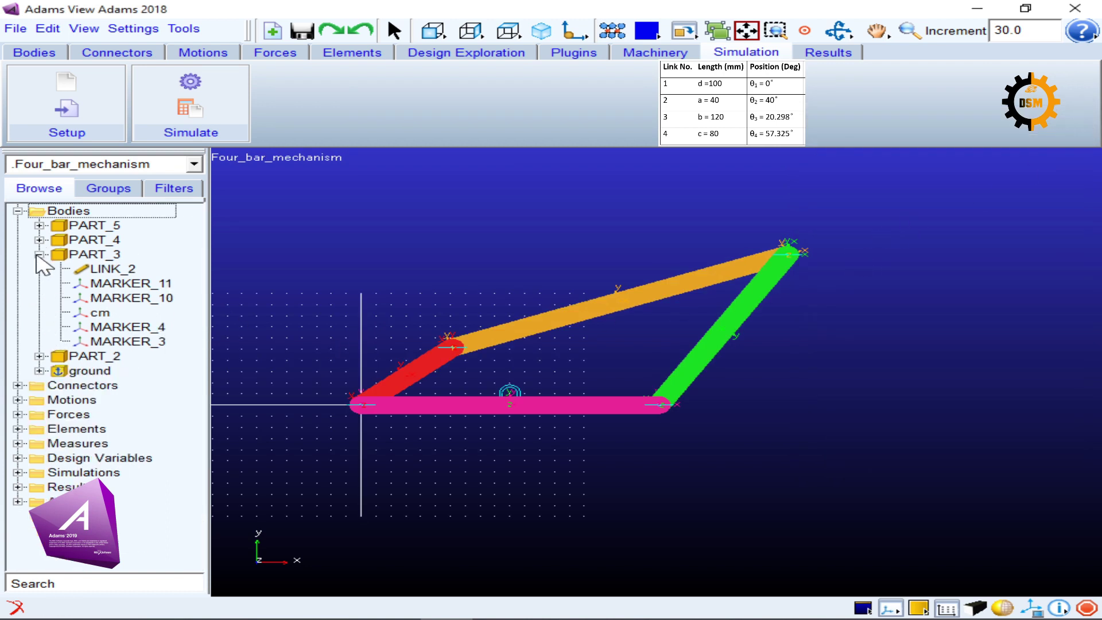
pyautogui.click(39, 254)
pyautogui.click(86, 284)
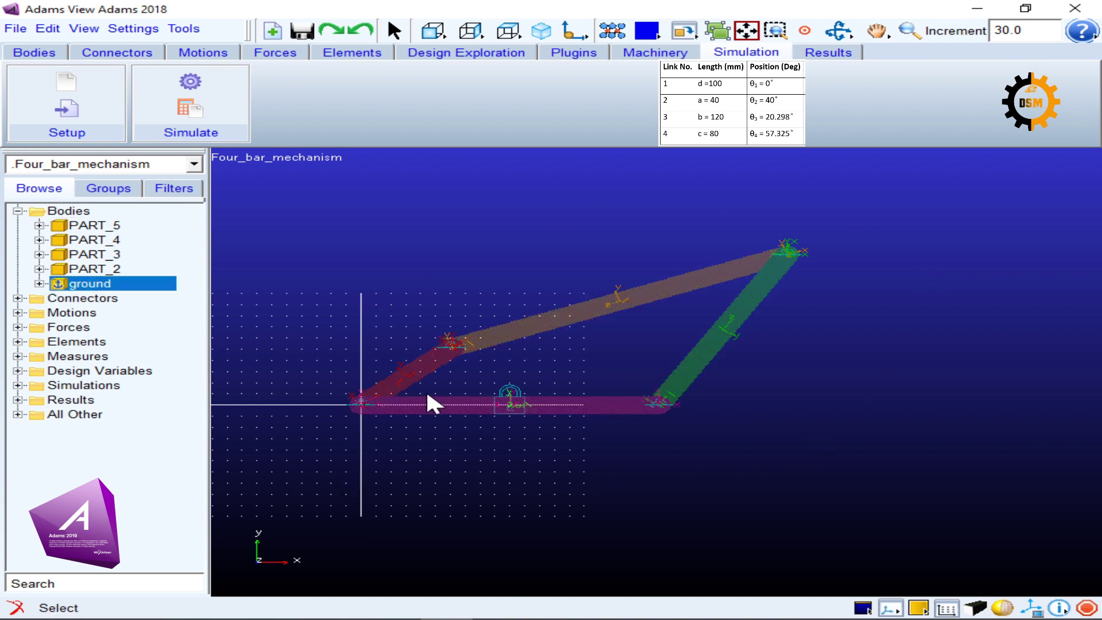
pyautogui.click(497, 426)
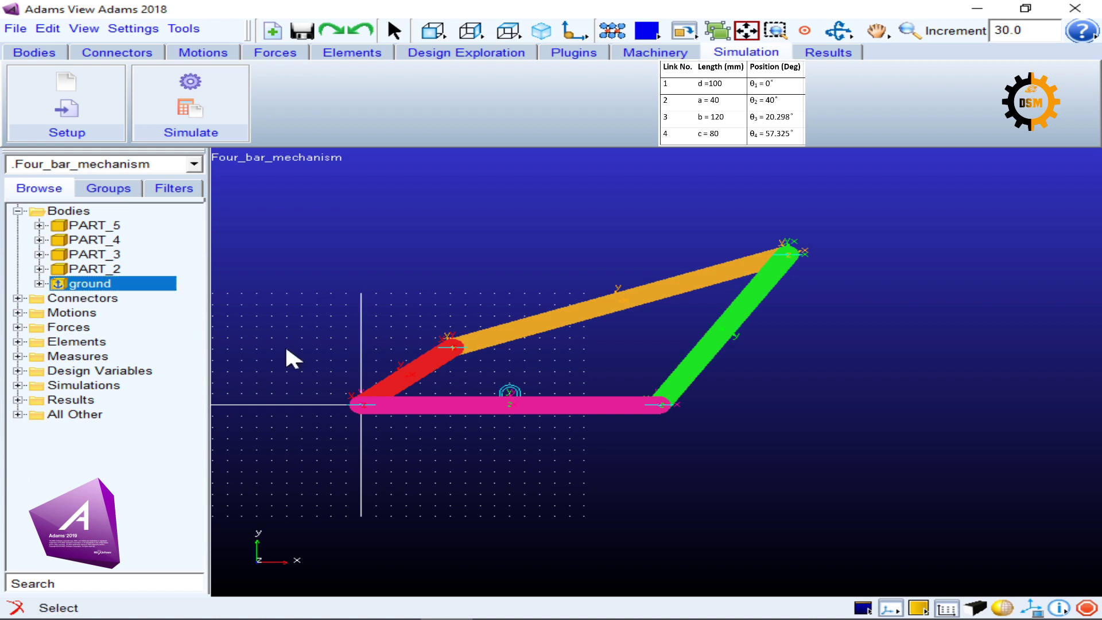
pyautogui.click(97, 269)
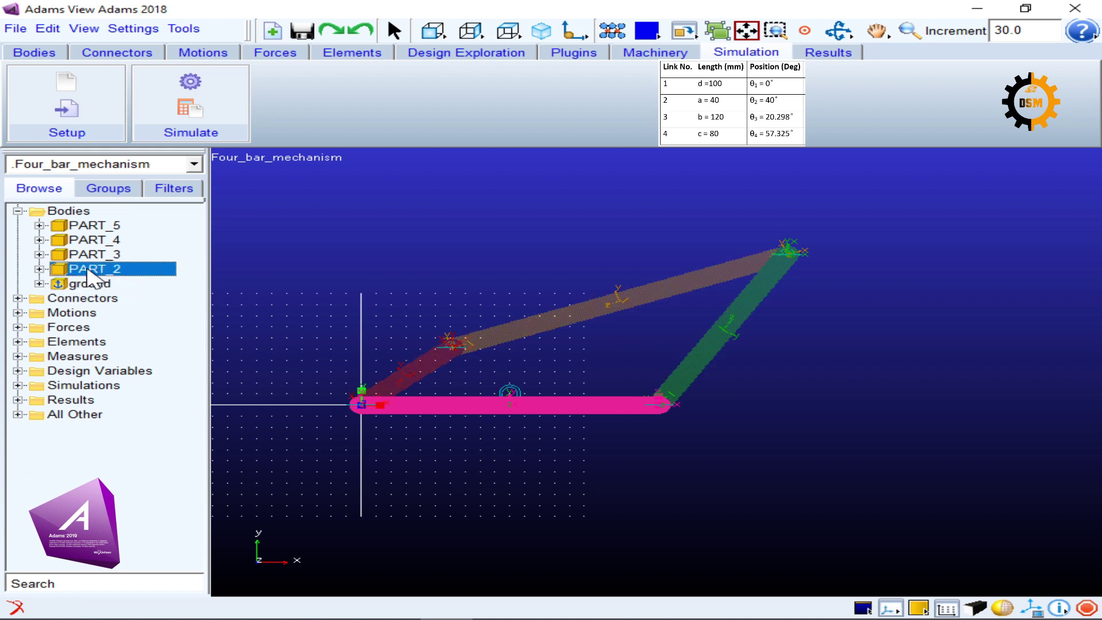
pyautogui.rightClick(87, 269)
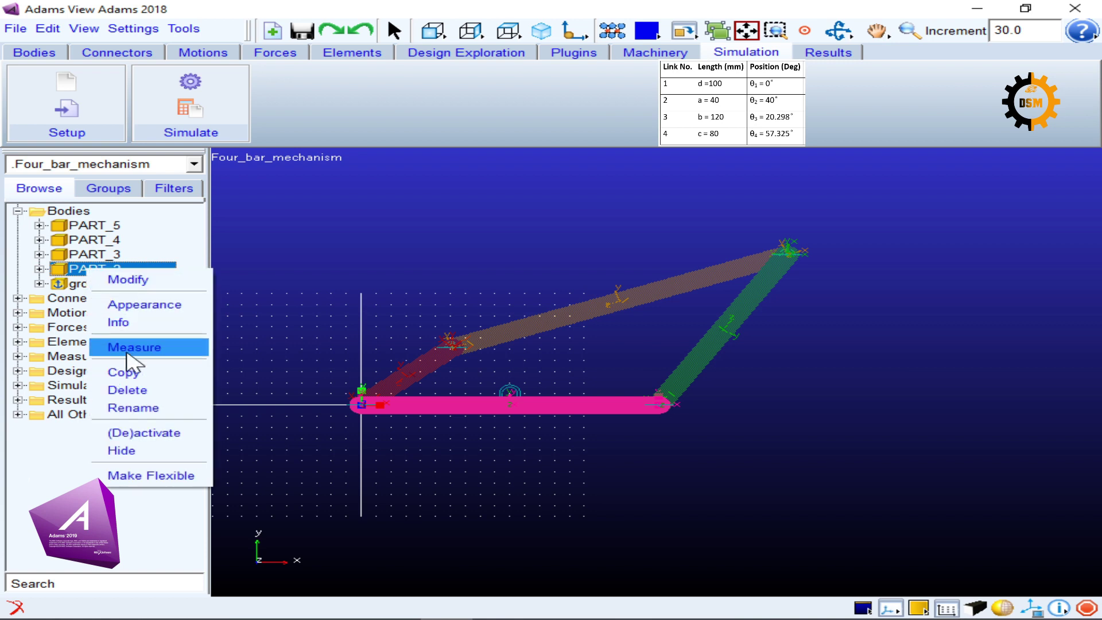
pyautogui.click(148, 391)
pyautogui.click(323, 334)
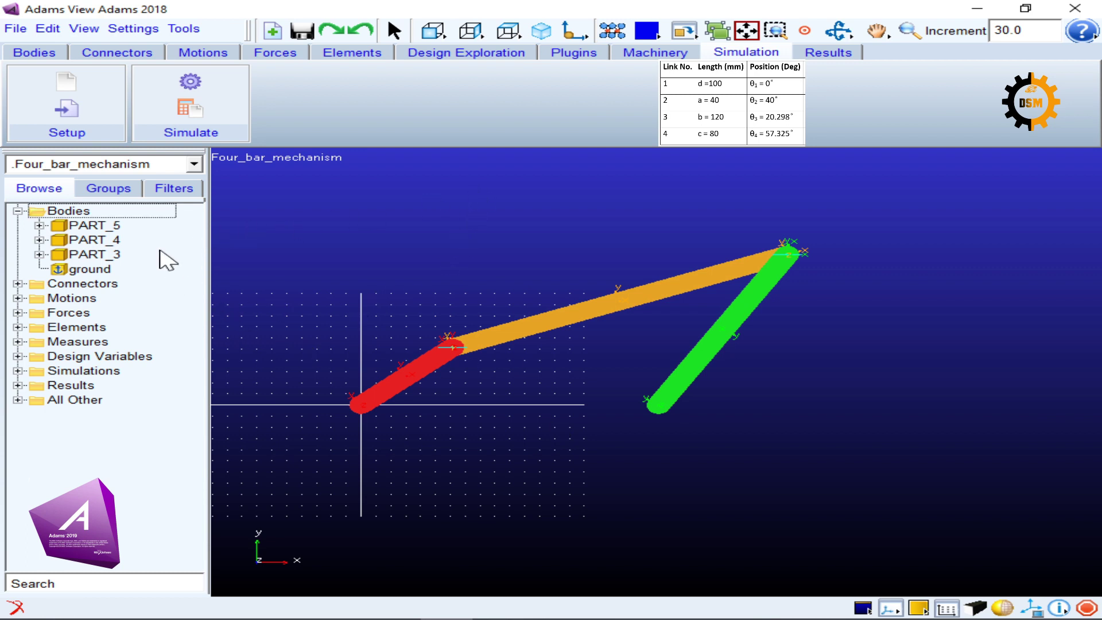
# Add a revolute joint normal to the grid between ground and the 40 mm link at MARKER_3 on the grid origin.
pyautogui.click(92, 52)
pyautogui.click(62, 81)
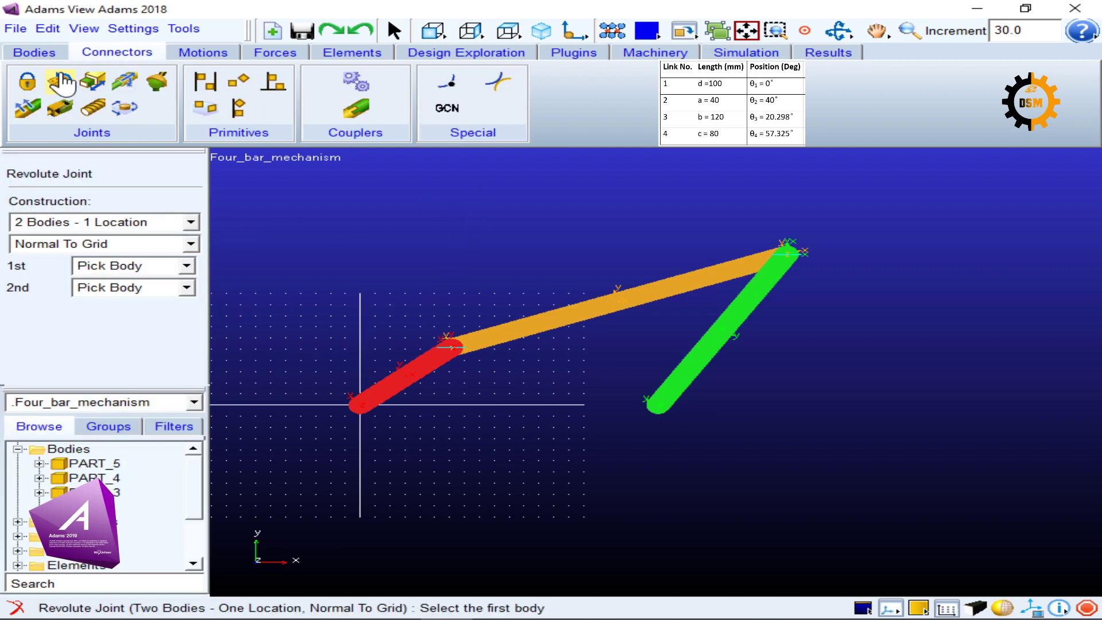
pyautogui.click(449, 476)
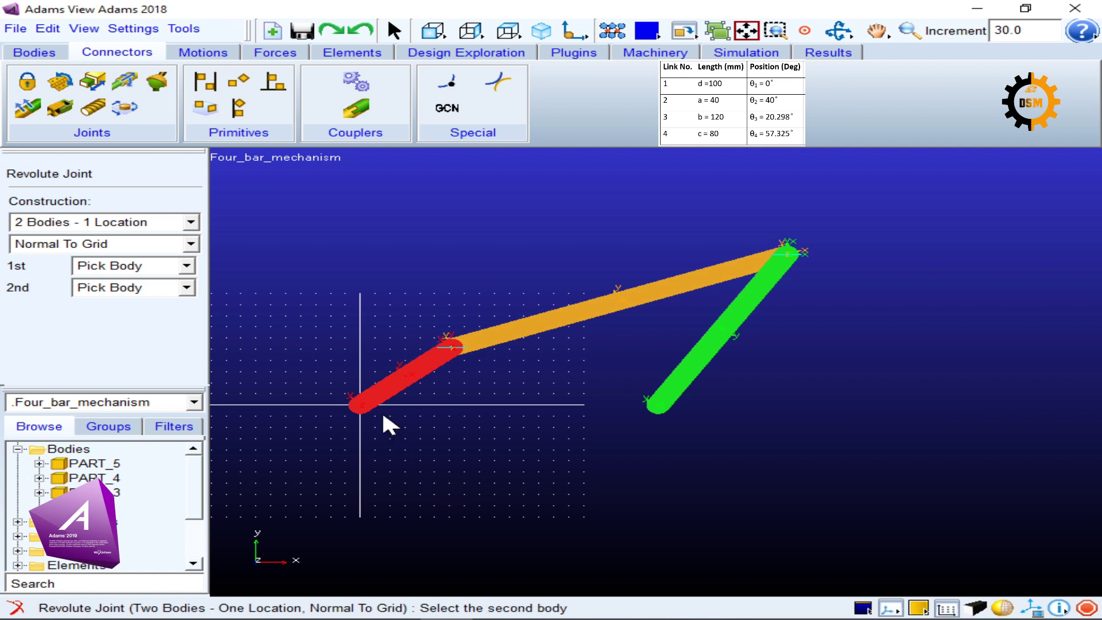
pyautogui.click(410, 375)
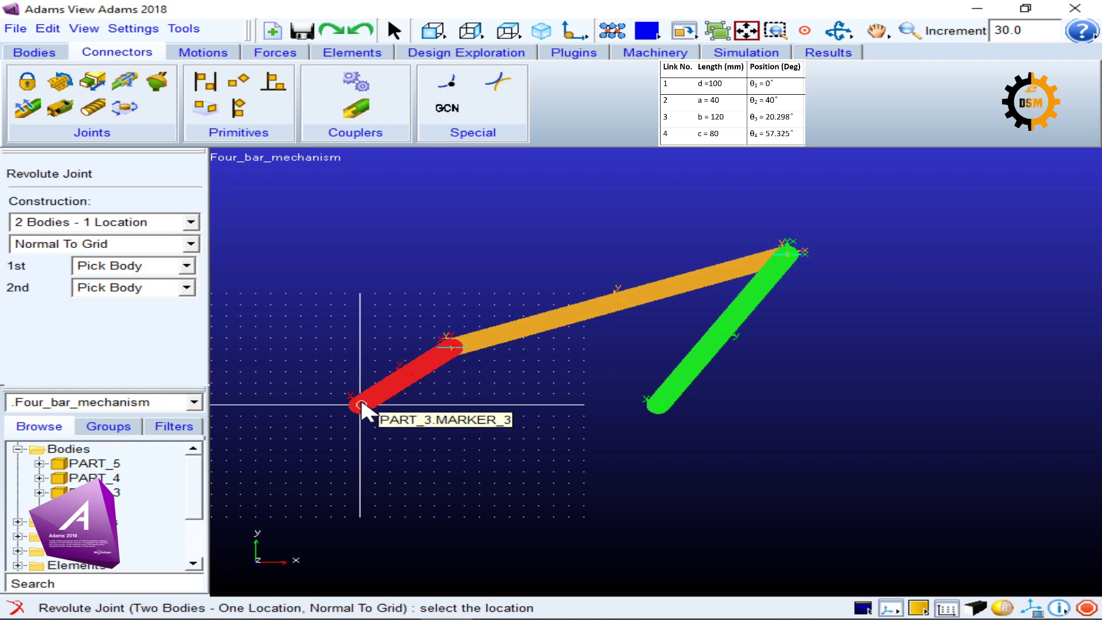
pyautogui.click(361, 406)
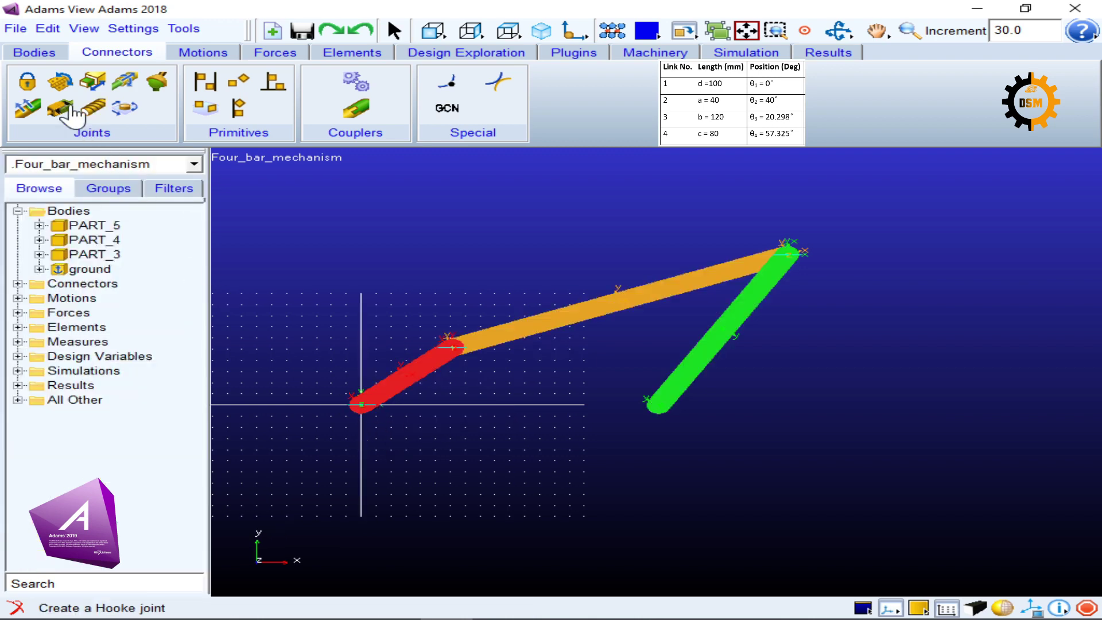
# Add a revolute joint normal to the grid between the 80 mm link and ground at the link's lower end.
pyautogui.click(59, 86)
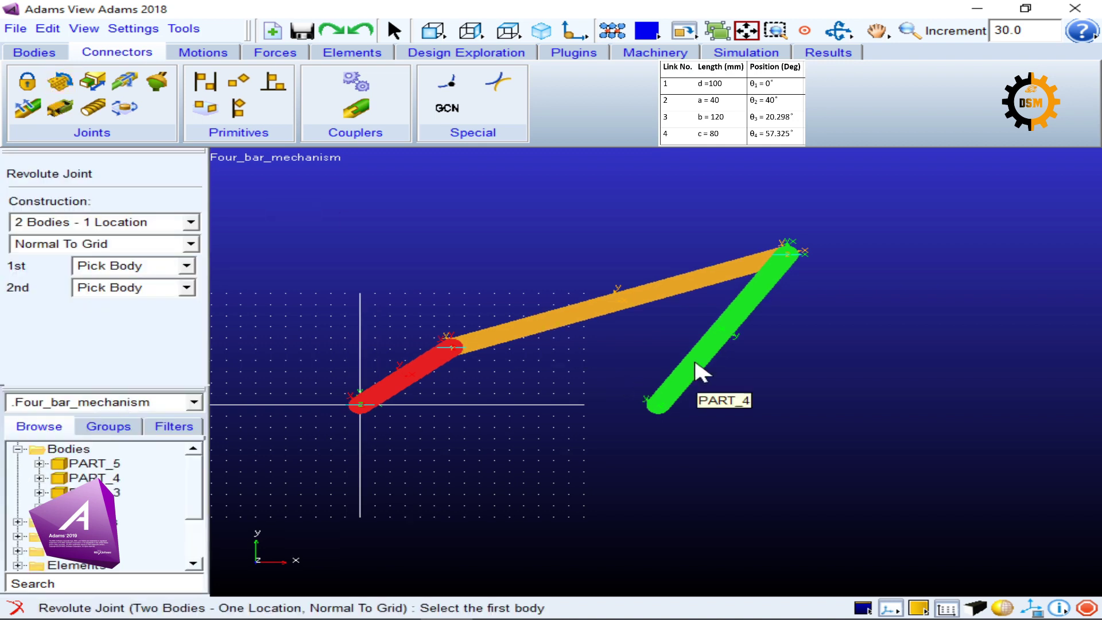
pyautogui.click(729, 325)
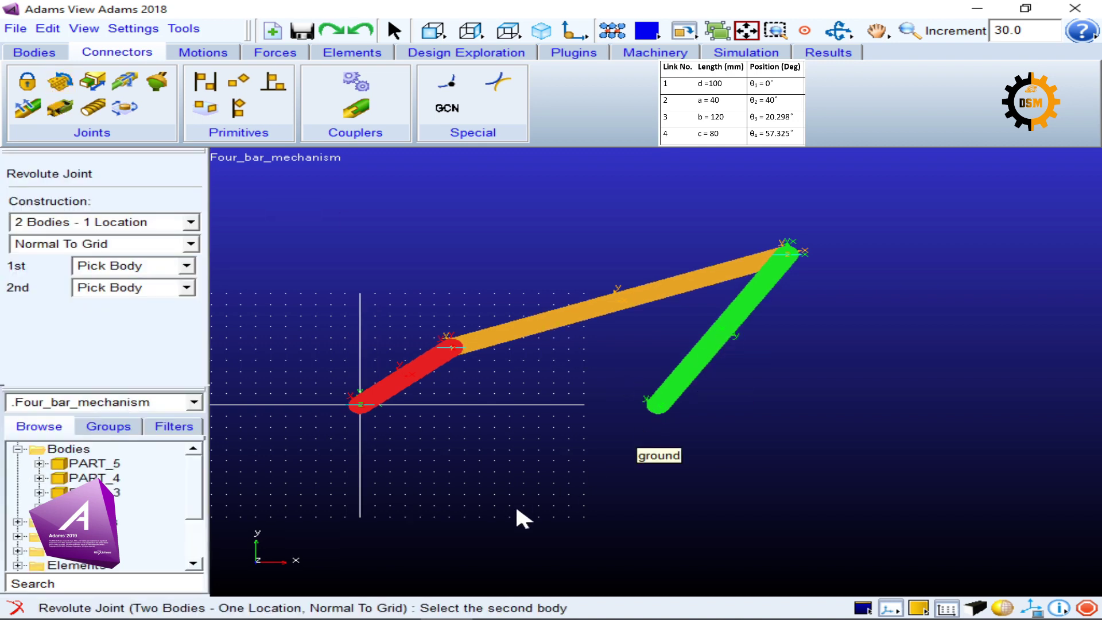
pyautogui.click(660, 420)
pyautogui.click(654, 405)
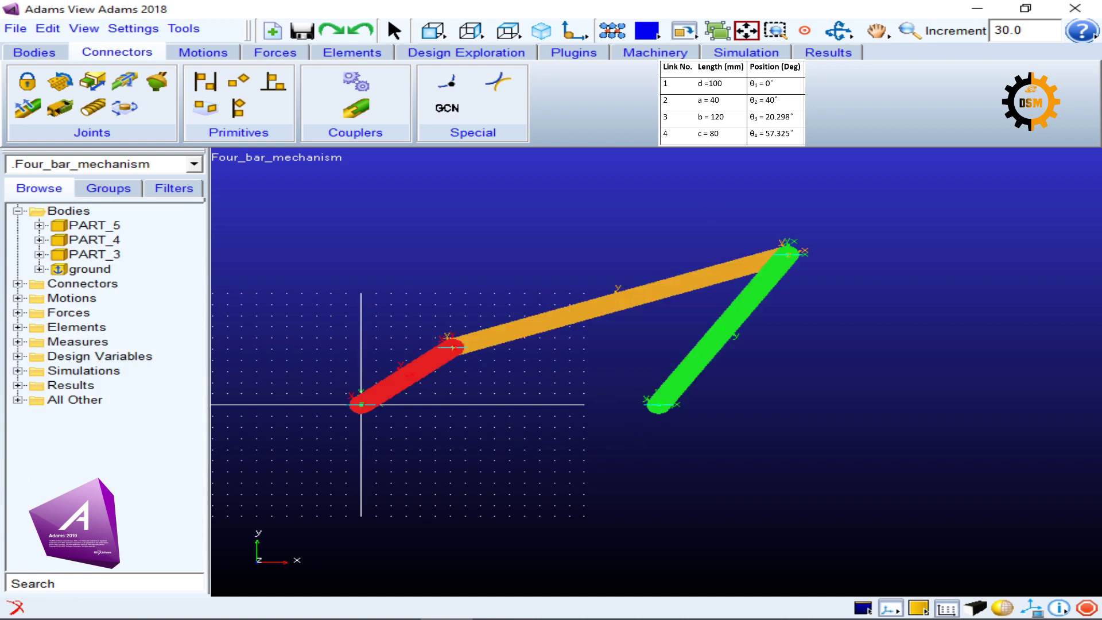
# Test the ground-jointed linkage by interactively dragging the red 40 mm crank in the simulation controls, and close them when finished.
pyautogui.click(747, 52)
pyautogui.click(195, 82)
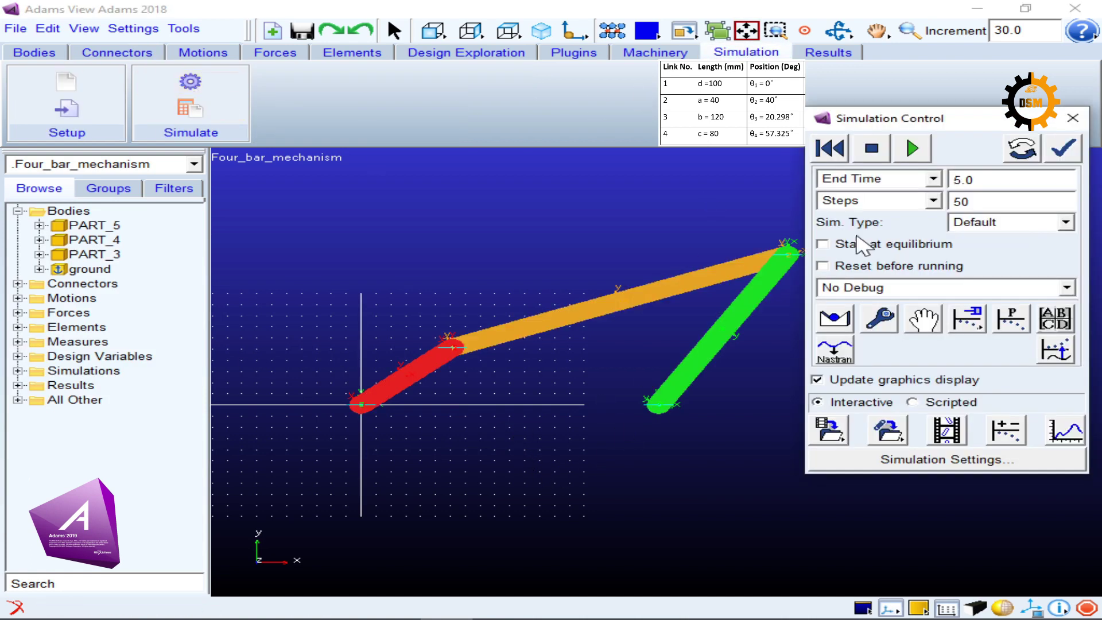
pyautogui.click(923, 319)
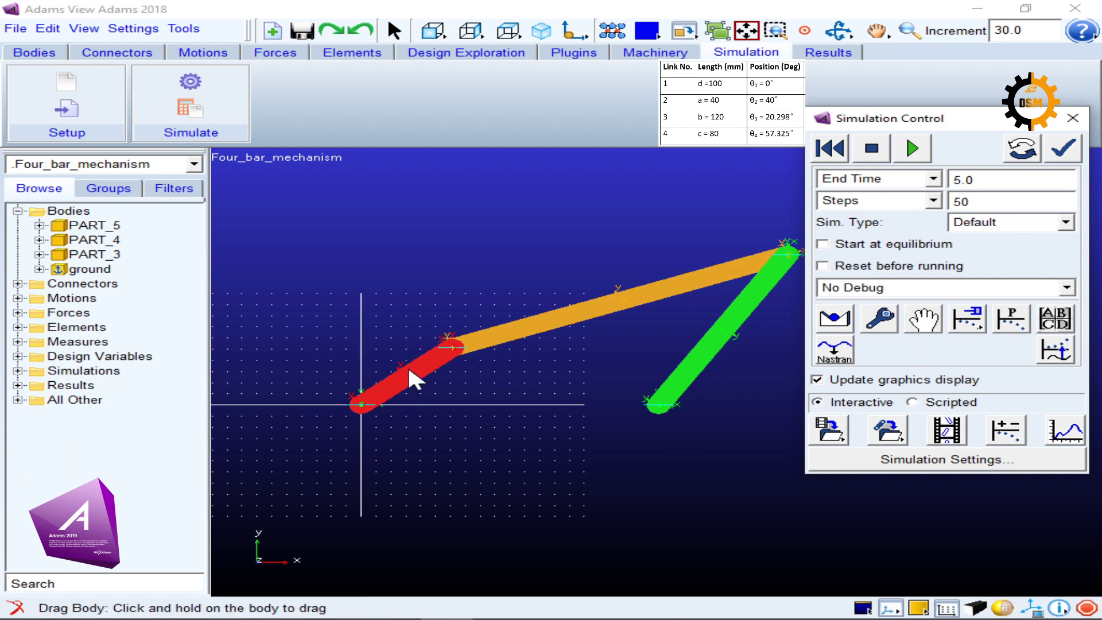
pyautogui.moveTo(406, 370); pyautogui.dragTo(383, 354)
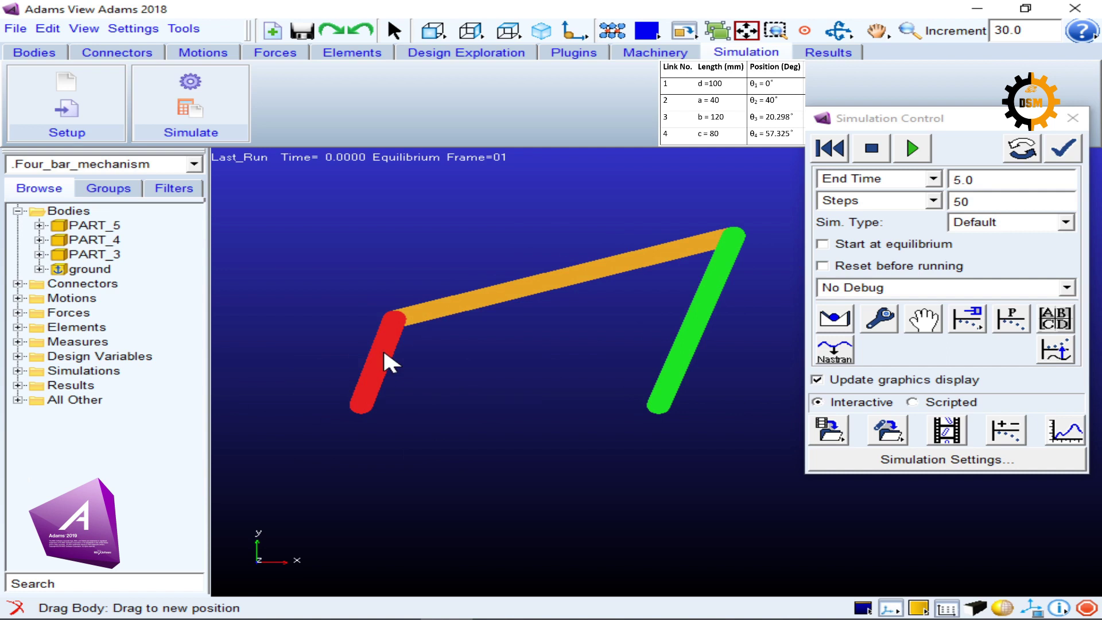
pyautogui.click(1073, 119)
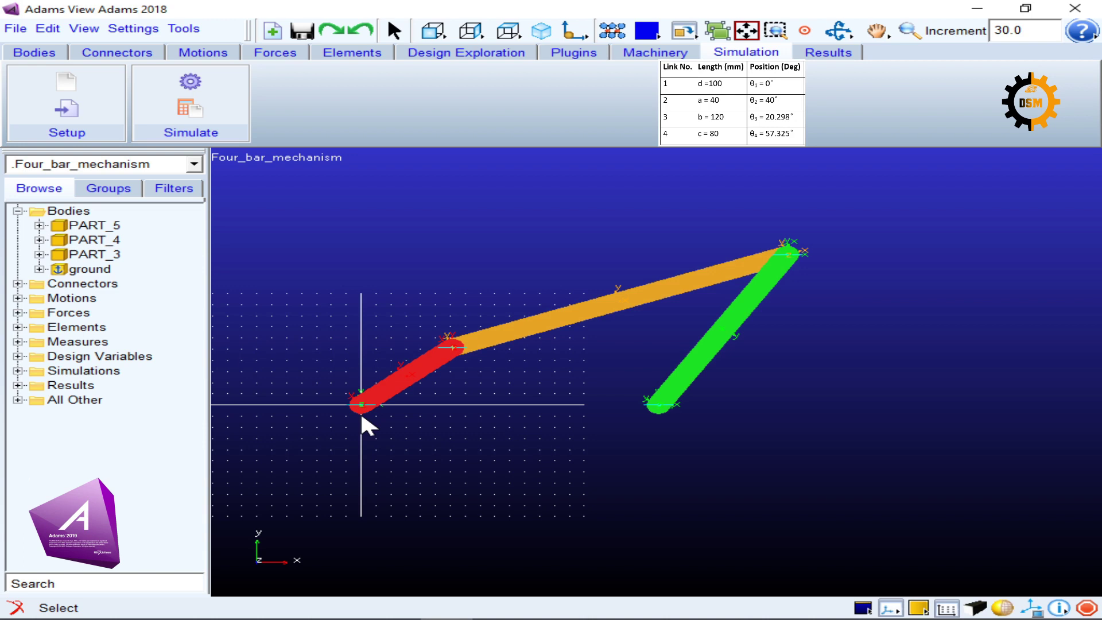
# Rename PART_3, the red 40 mm crank, as Link2 within the Four_bar_mechanism model.
pyautogui.rightClick(98, 255)
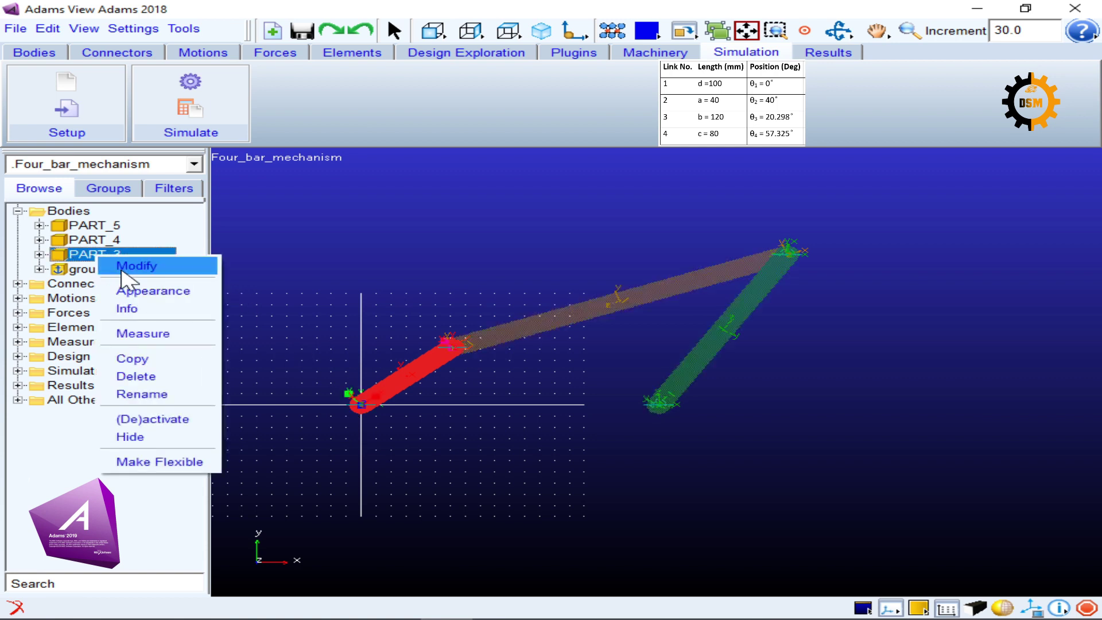
pyautogui.click(165, 394)
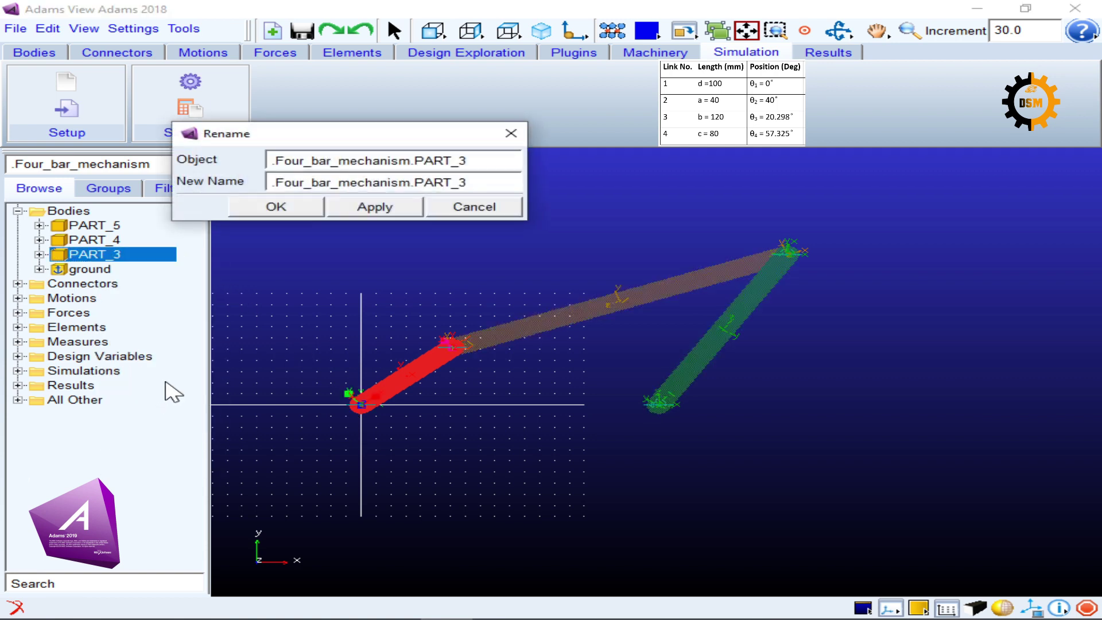
pyautogui.moveTo(467, 160); pyautogui.dragTo(414, 161)
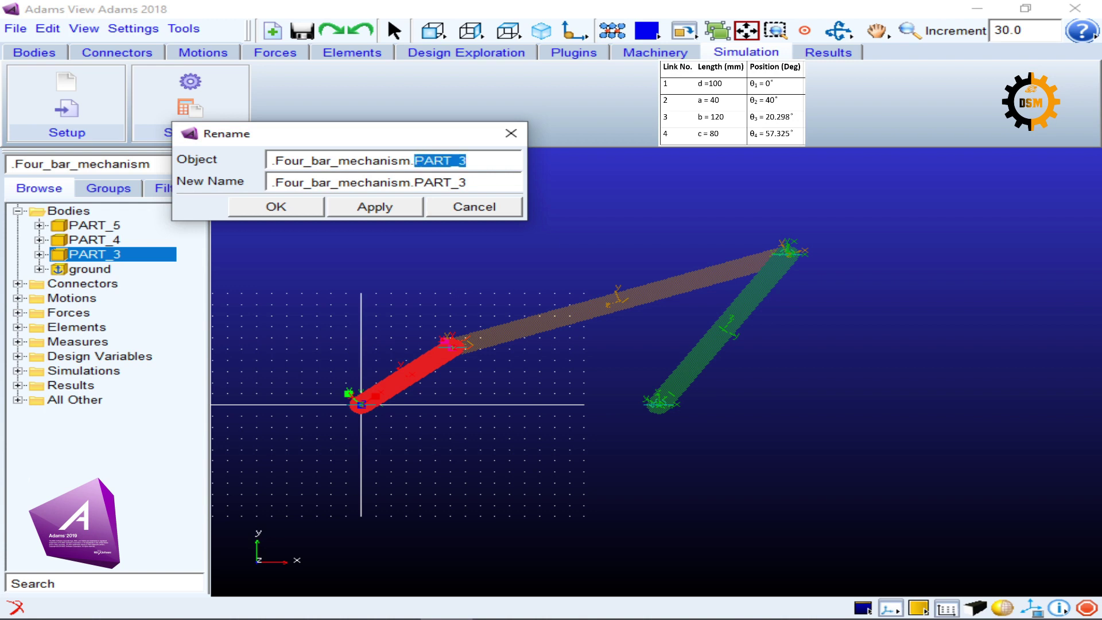
pyautogui.moveTo(466, 182); pyautogui.dragTo(414, 182)
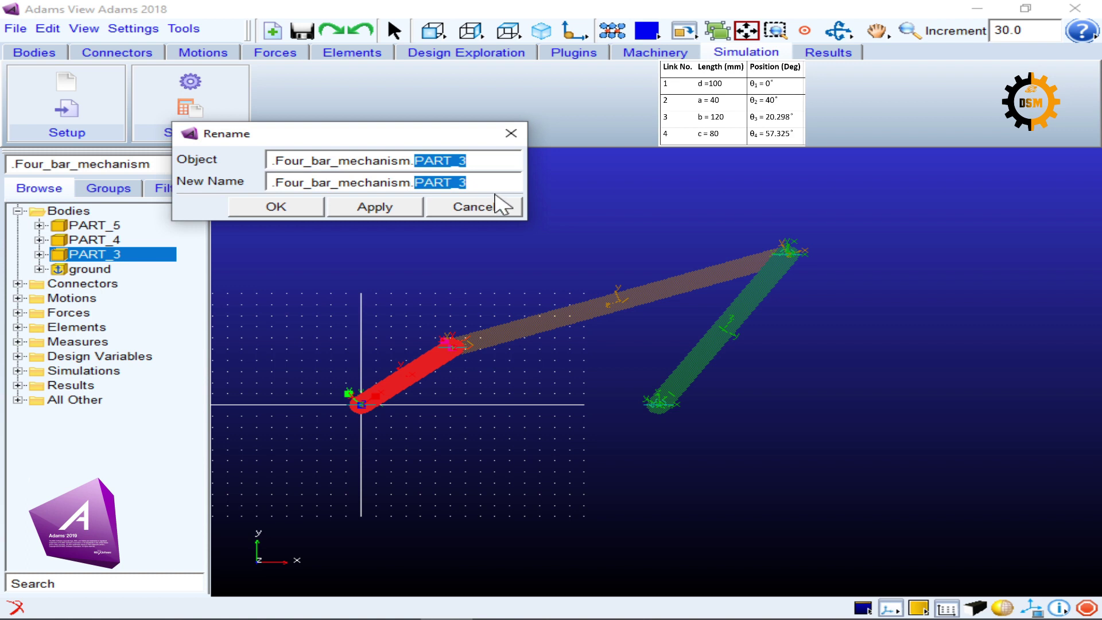
pyautogui.press('BackSpace')
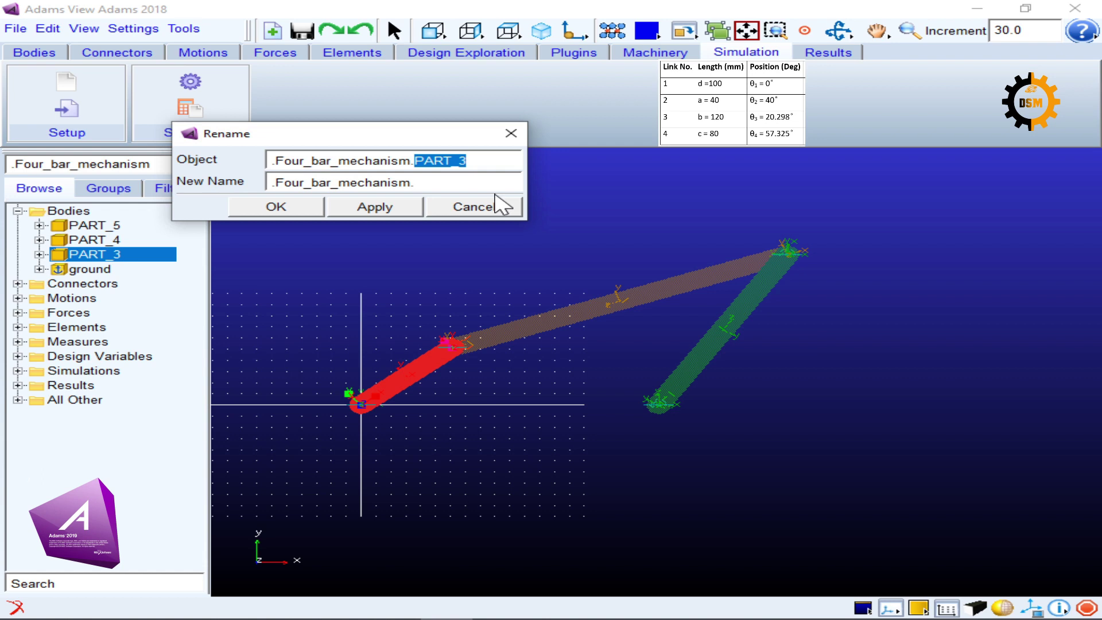
pyautogui.write('Link2')
pyautogui.click(301, 208)
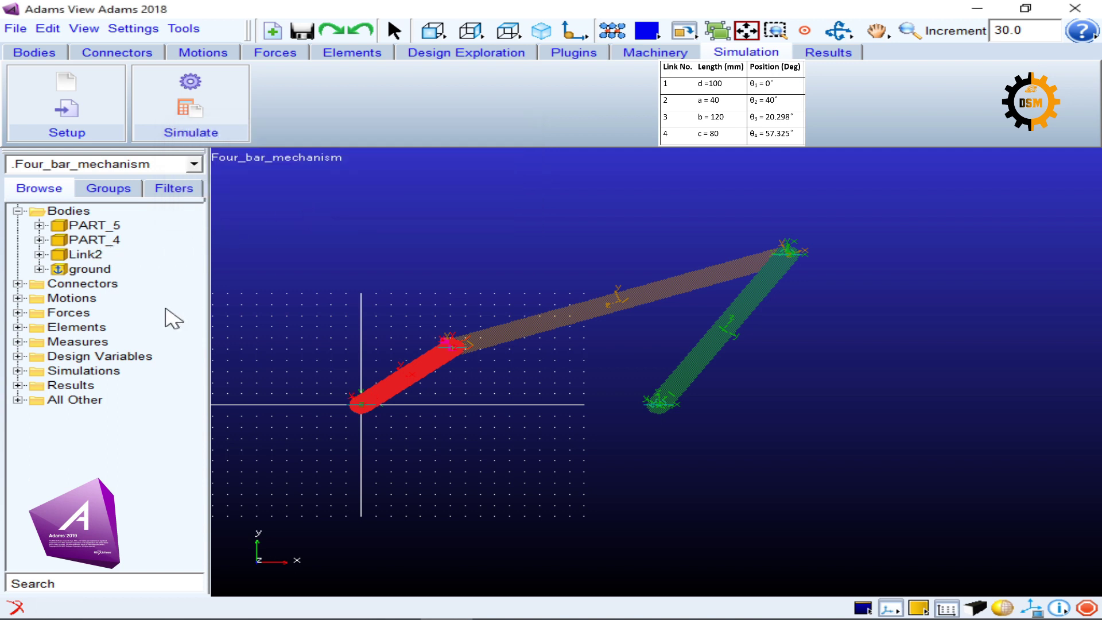
# Rename PART_5, the orange 120 mm coupler link, as Link3 within the Four_bar_mechanism model.
pyautogui.click(83, 239)
pyautogui.click(92, 227)
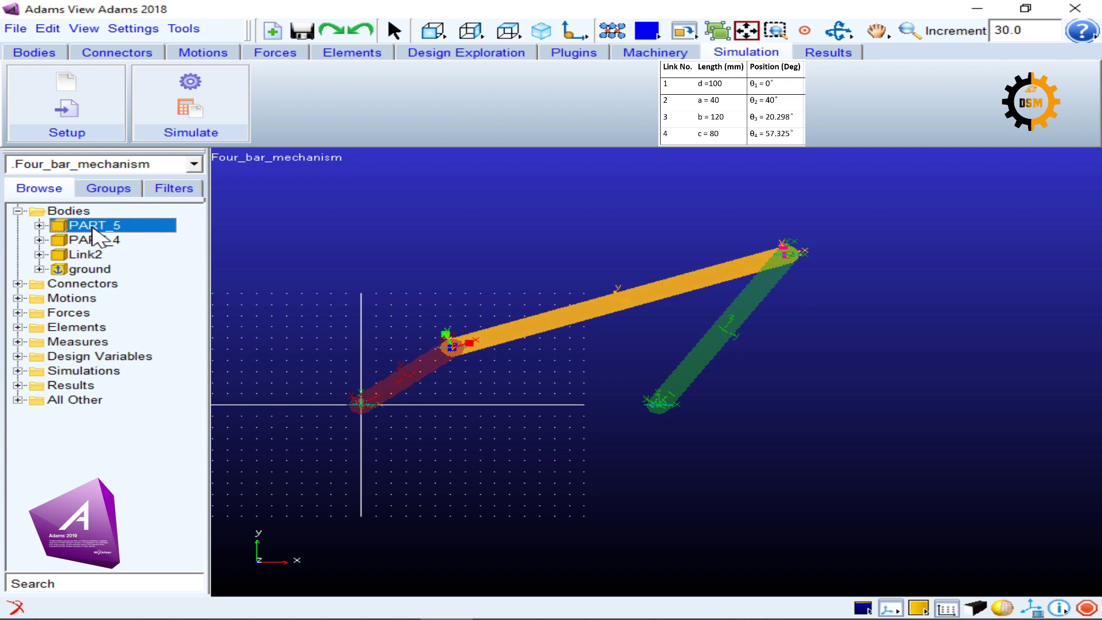
pyautogui.rightClick(93, 228)
pyautogui.click(131, 367)
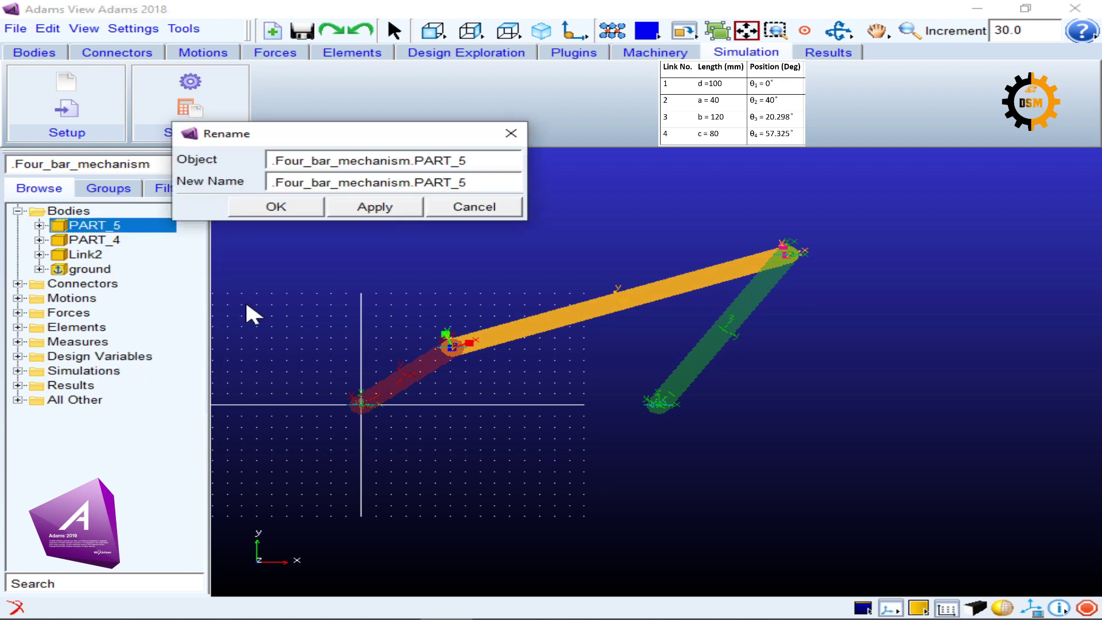
pyautogui.moveTo(466, 182); pyautogui.dragTo(414, 182)
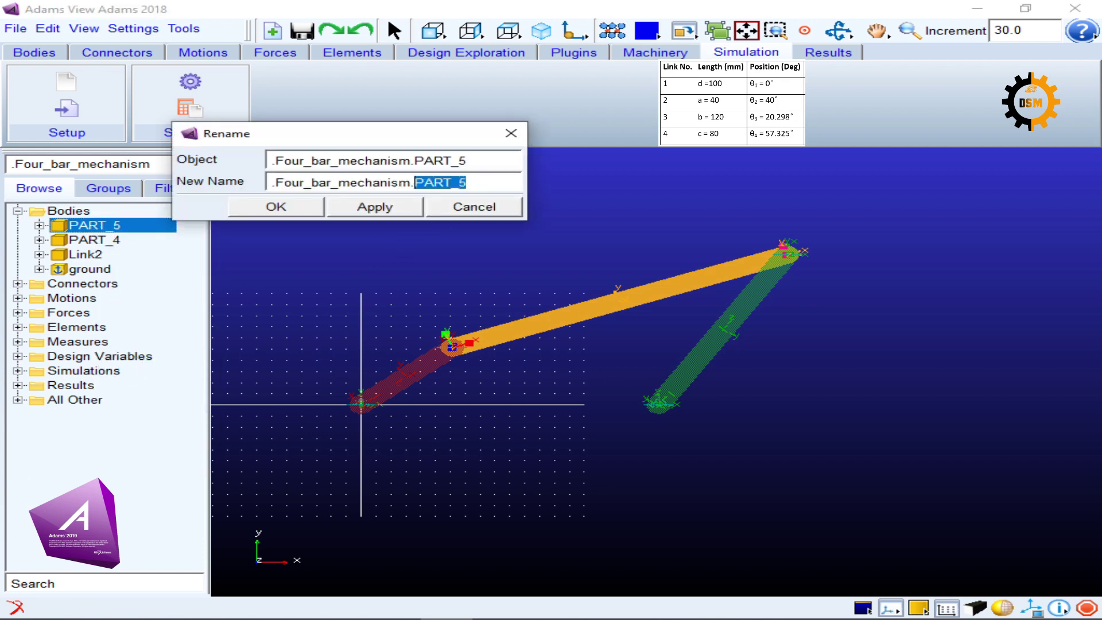
pyautogui.write('Link3')
pyautogui.click(275, 207)
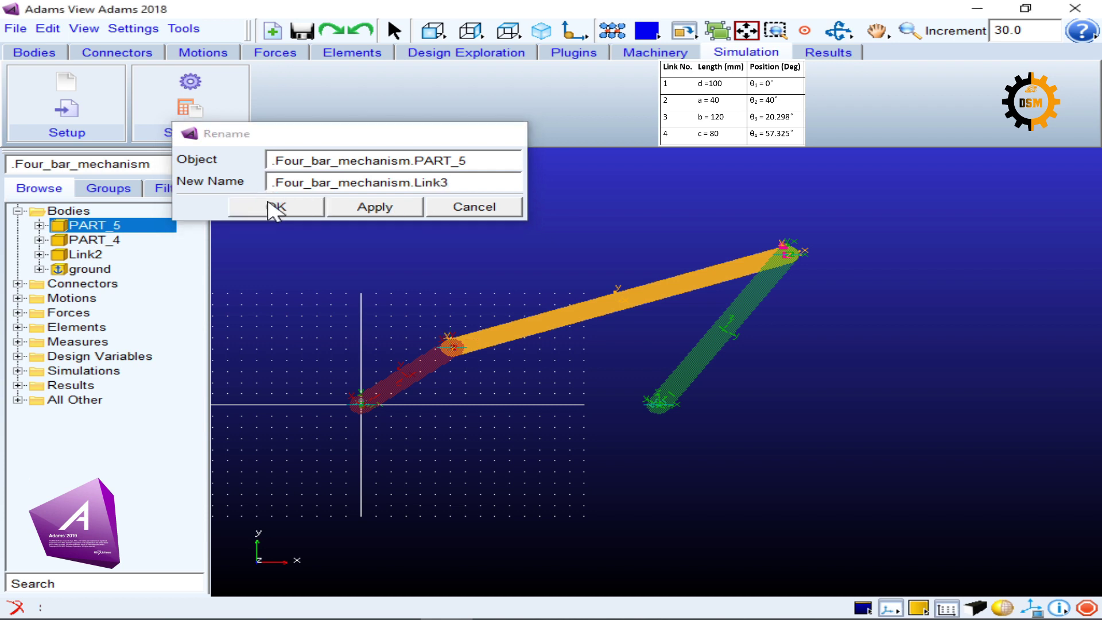
# Rename PART_4, the green 80 mm link, as Link4 within the Four_bar_mechanism model.
pyautogui.click(98, 238)
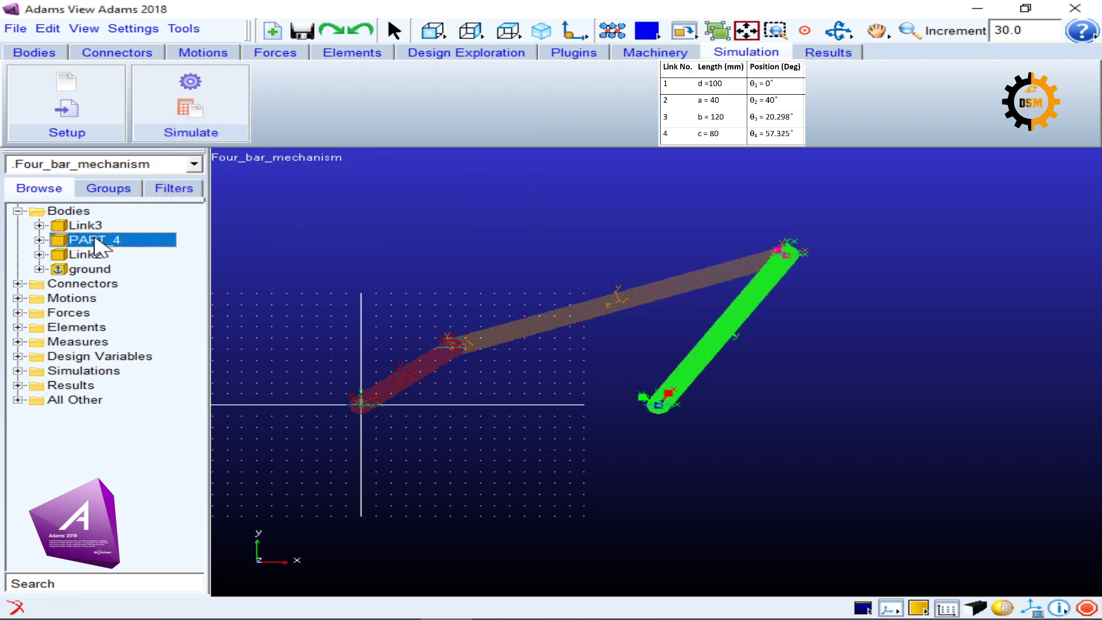
pyautogui.rightClick(98, 238)
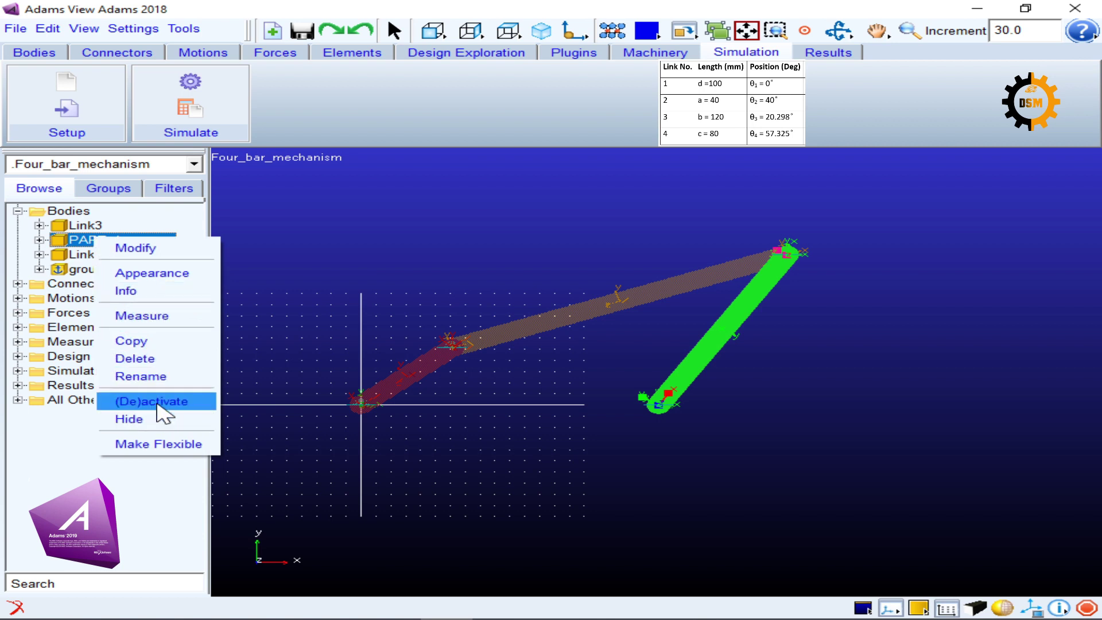
pyautogui.click(156, 376)
pyautogui.moveTo(467, 183); pyautogui.dragTo(414, 182)
pyautogui.write('Link4')
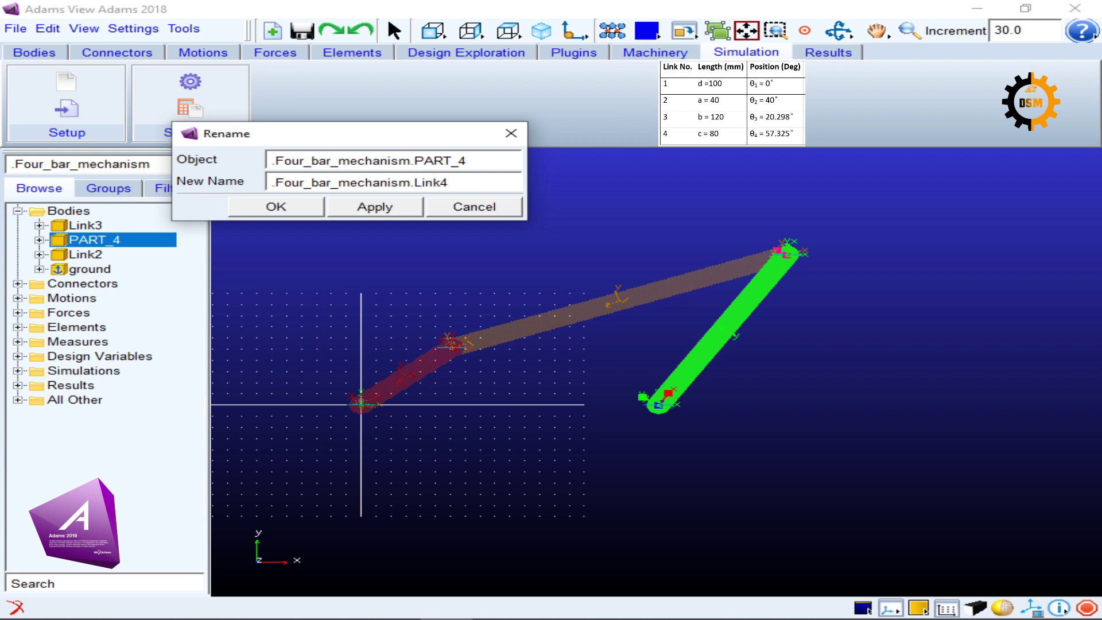
pyautogui.click(308, 213)
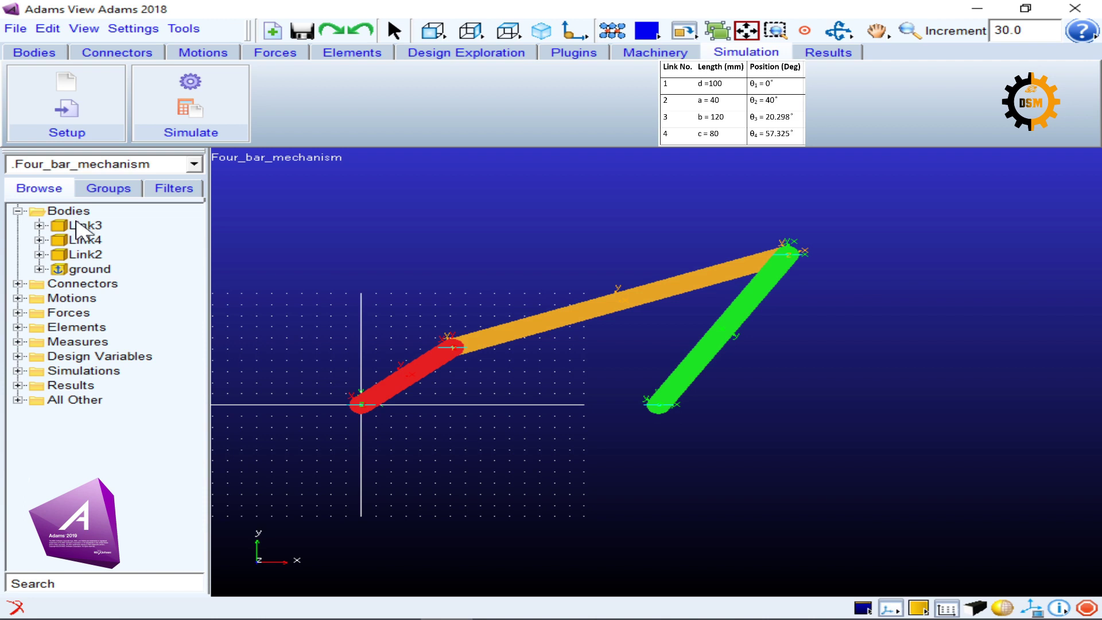
# Select ground, Link2, Link4 and Link3 one after another to check which body each name refers to.
pyautogui.click(78, 271)
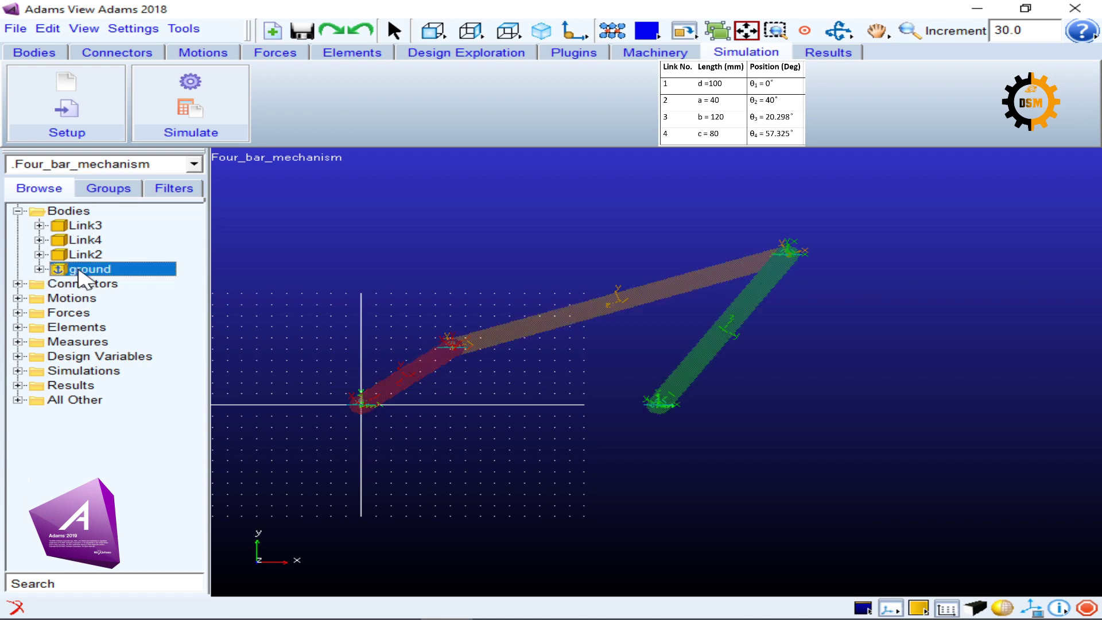
pyautogui.click(84, 254)
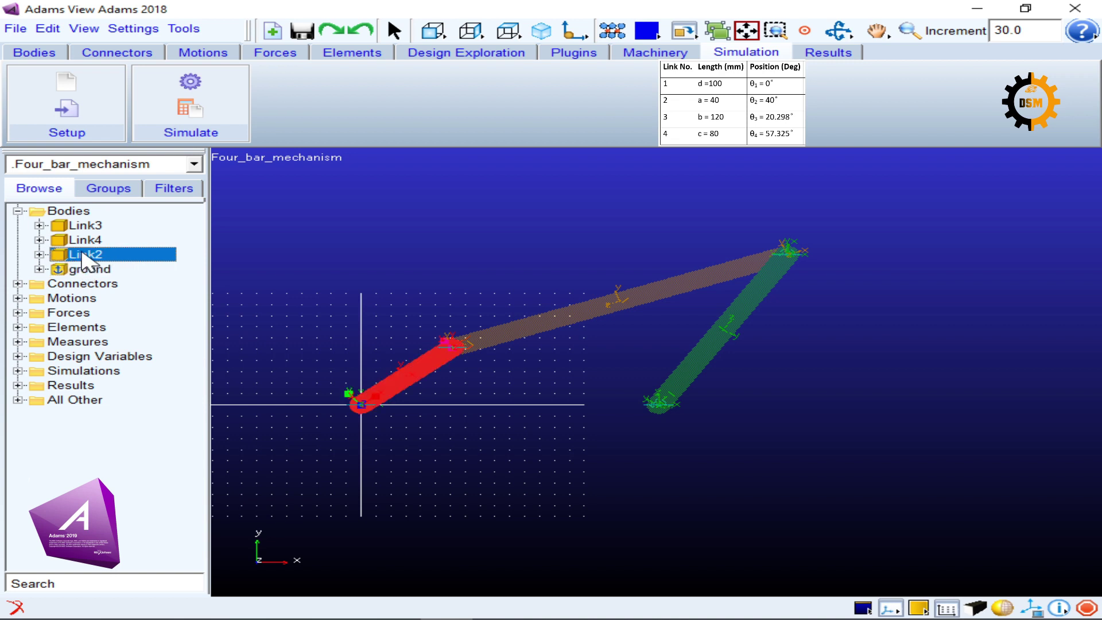
pyautogui.click(86, 241)
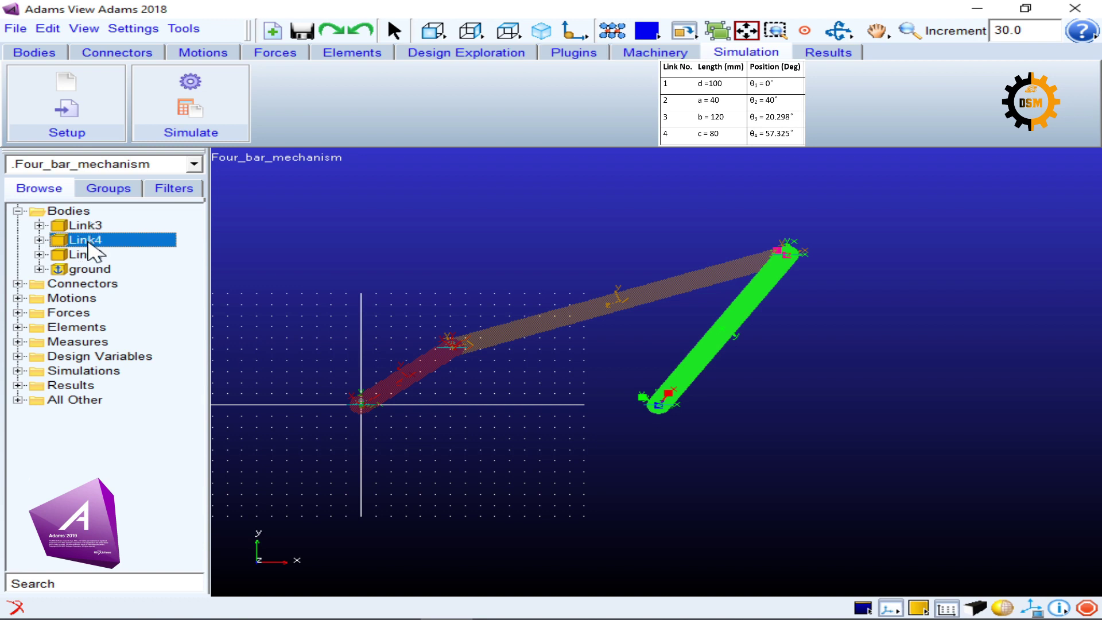
pyautogui.click(88, 227)
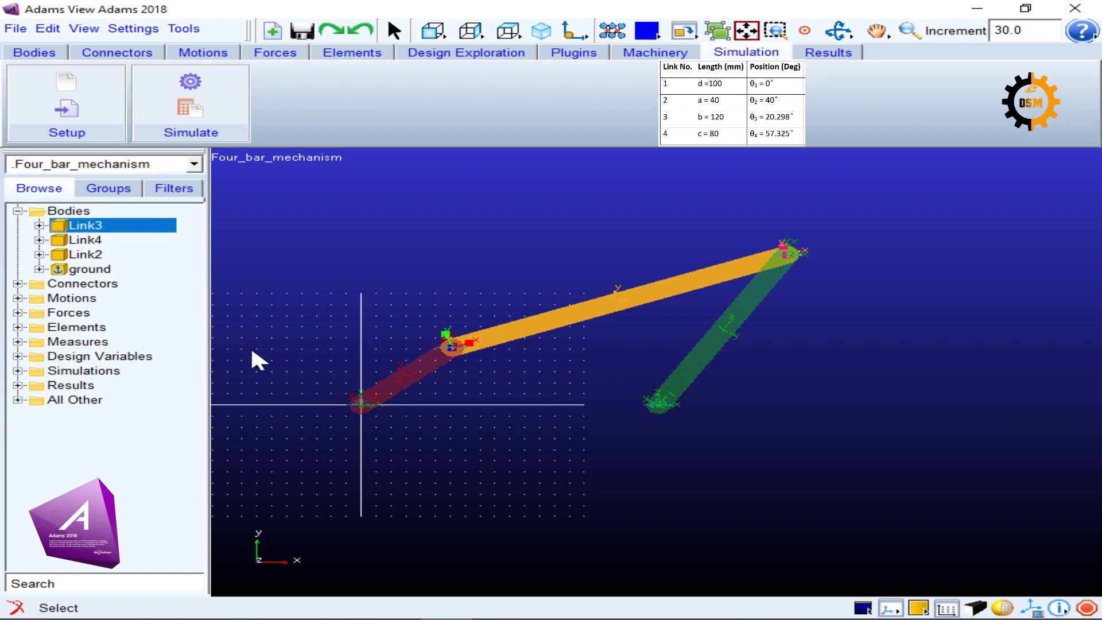